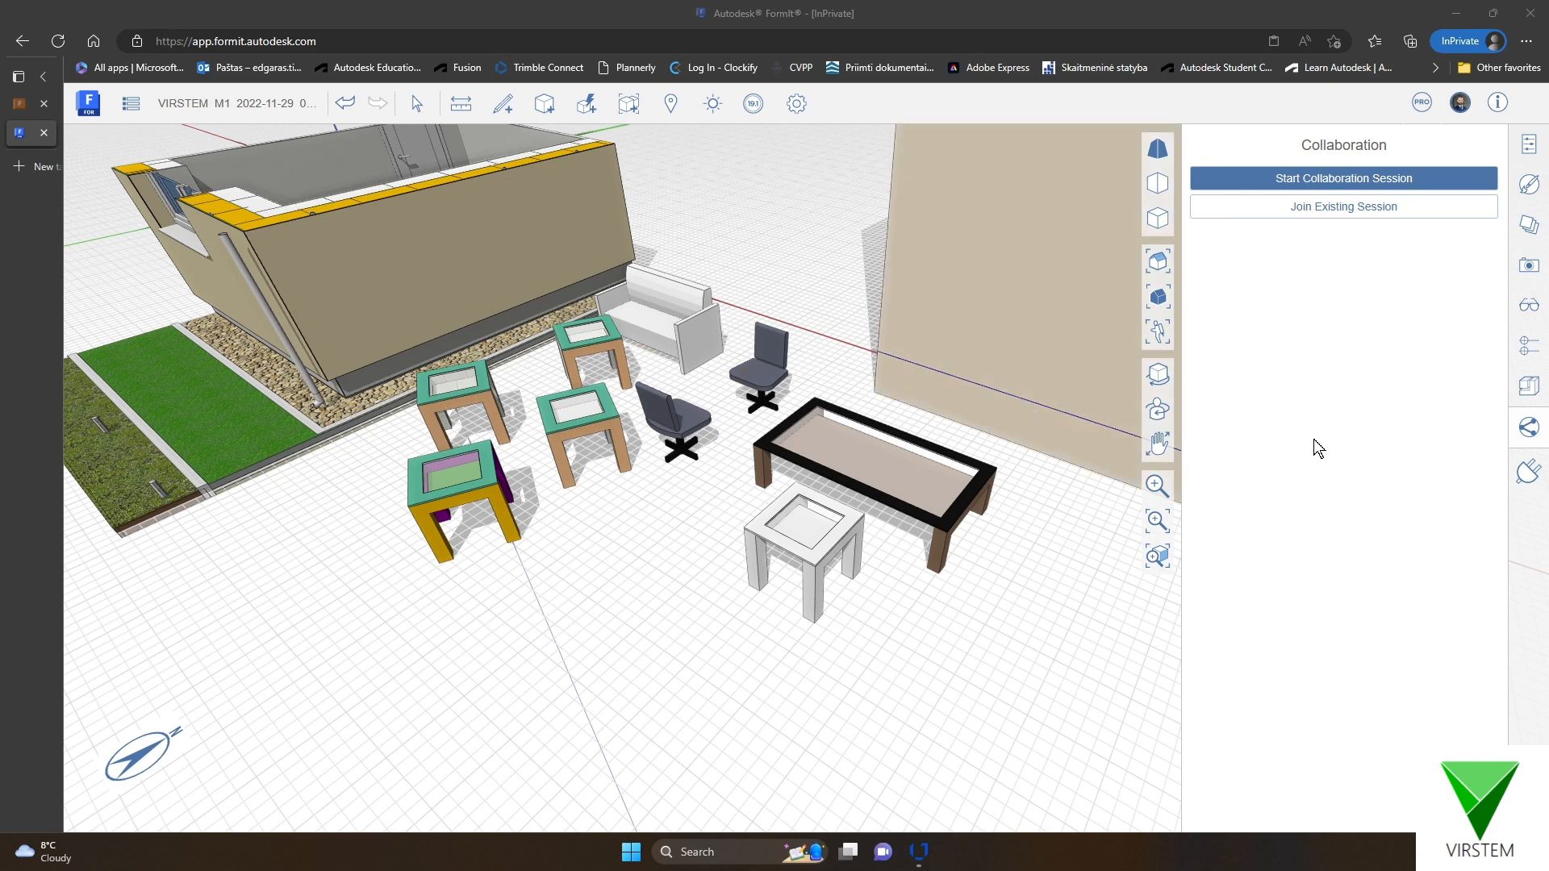
Open the Plugin Manager and examine the plugins in its Recommended category
left_click(1530, 478)
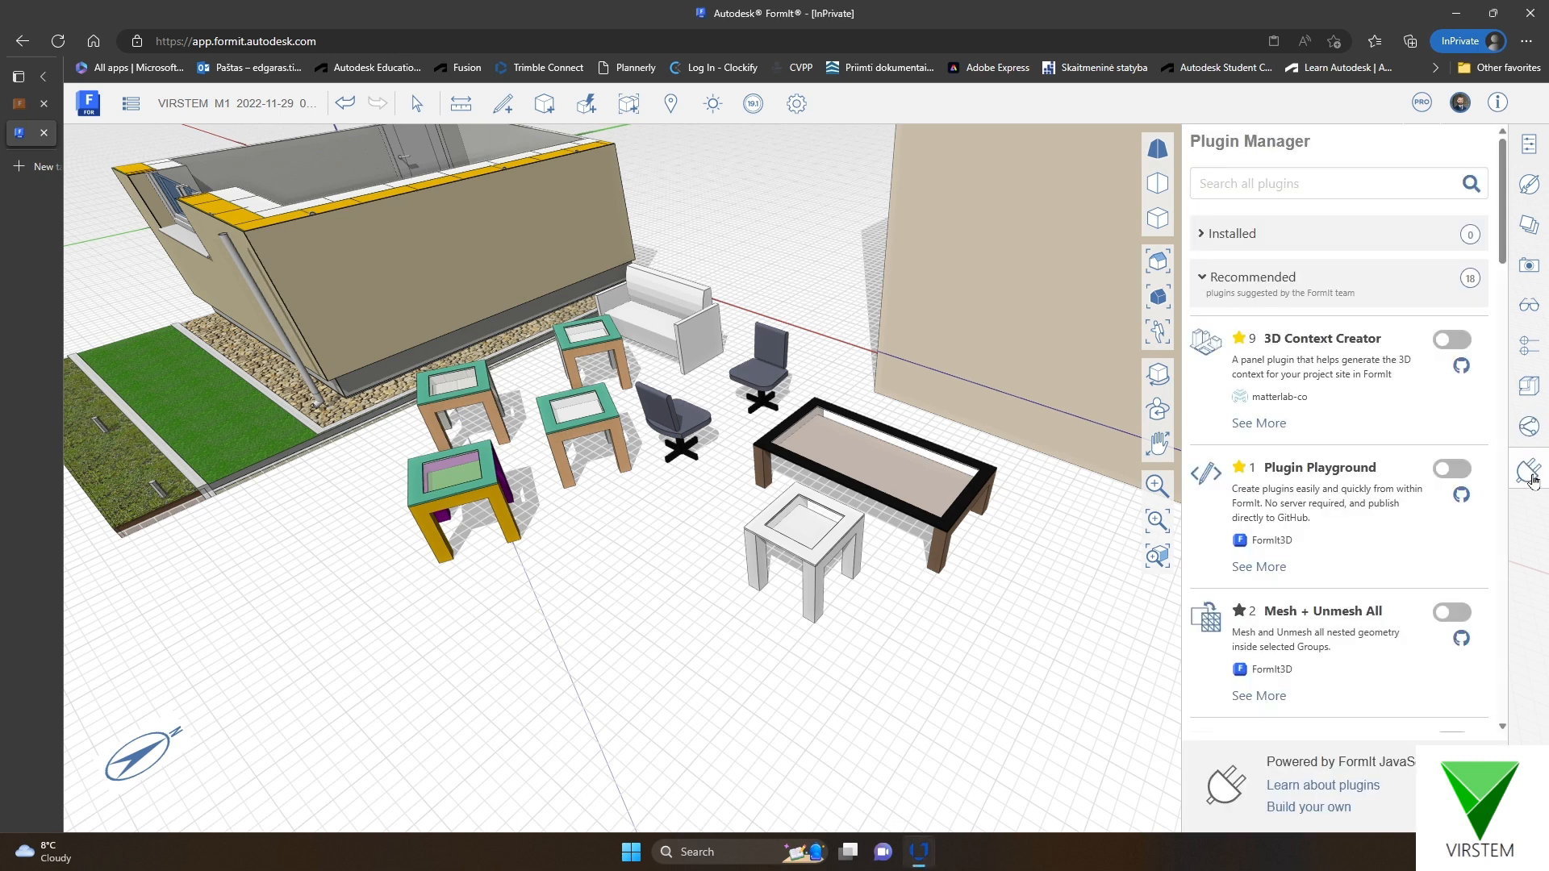
left_click(1201, 281)
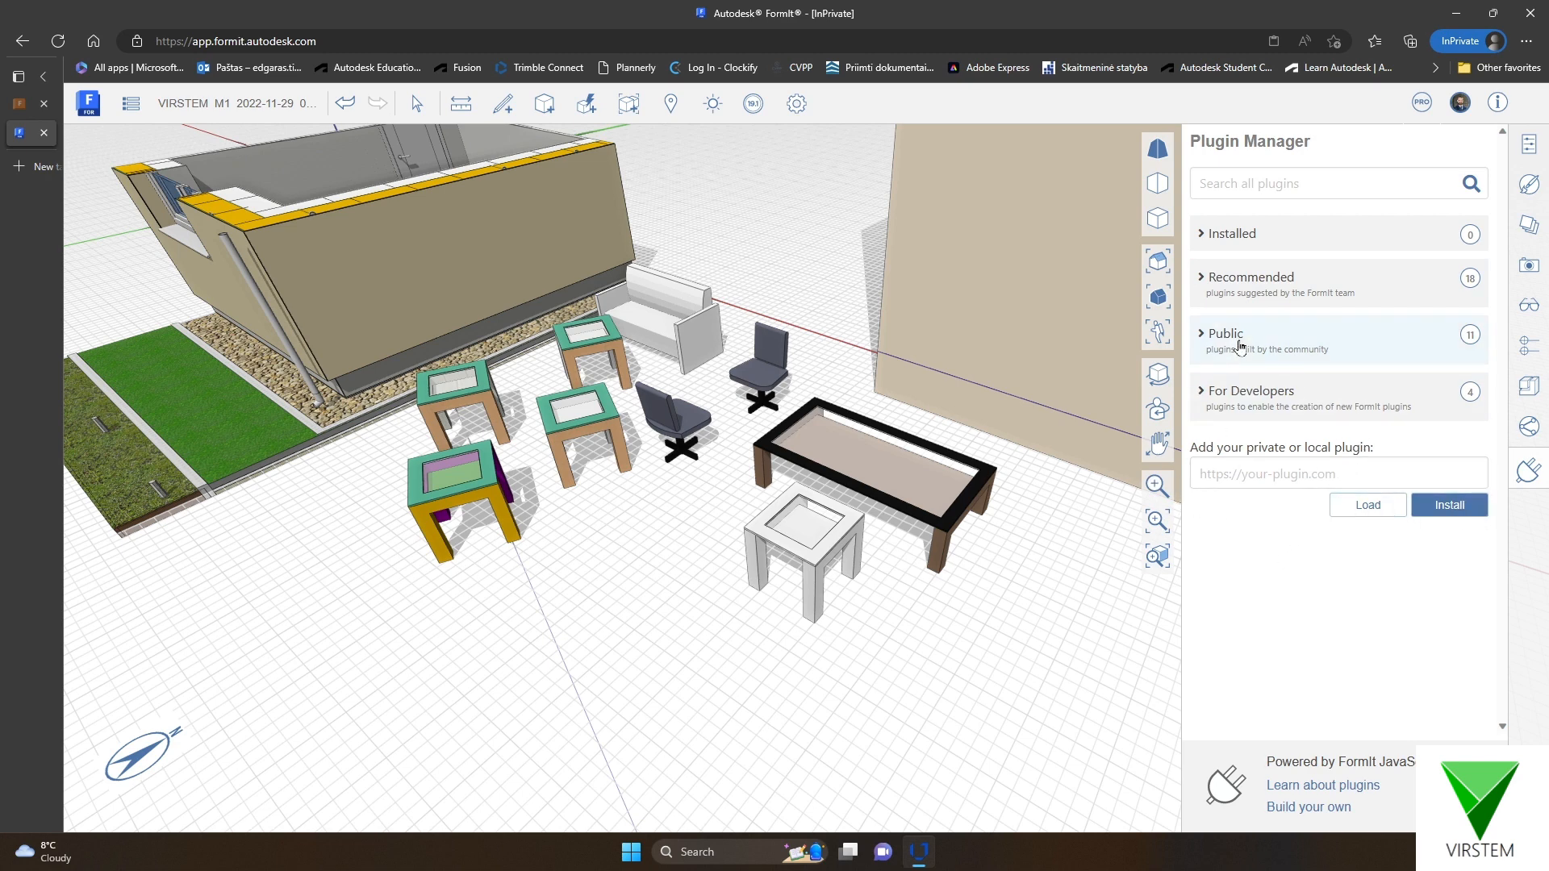
left_click(1202, 282)
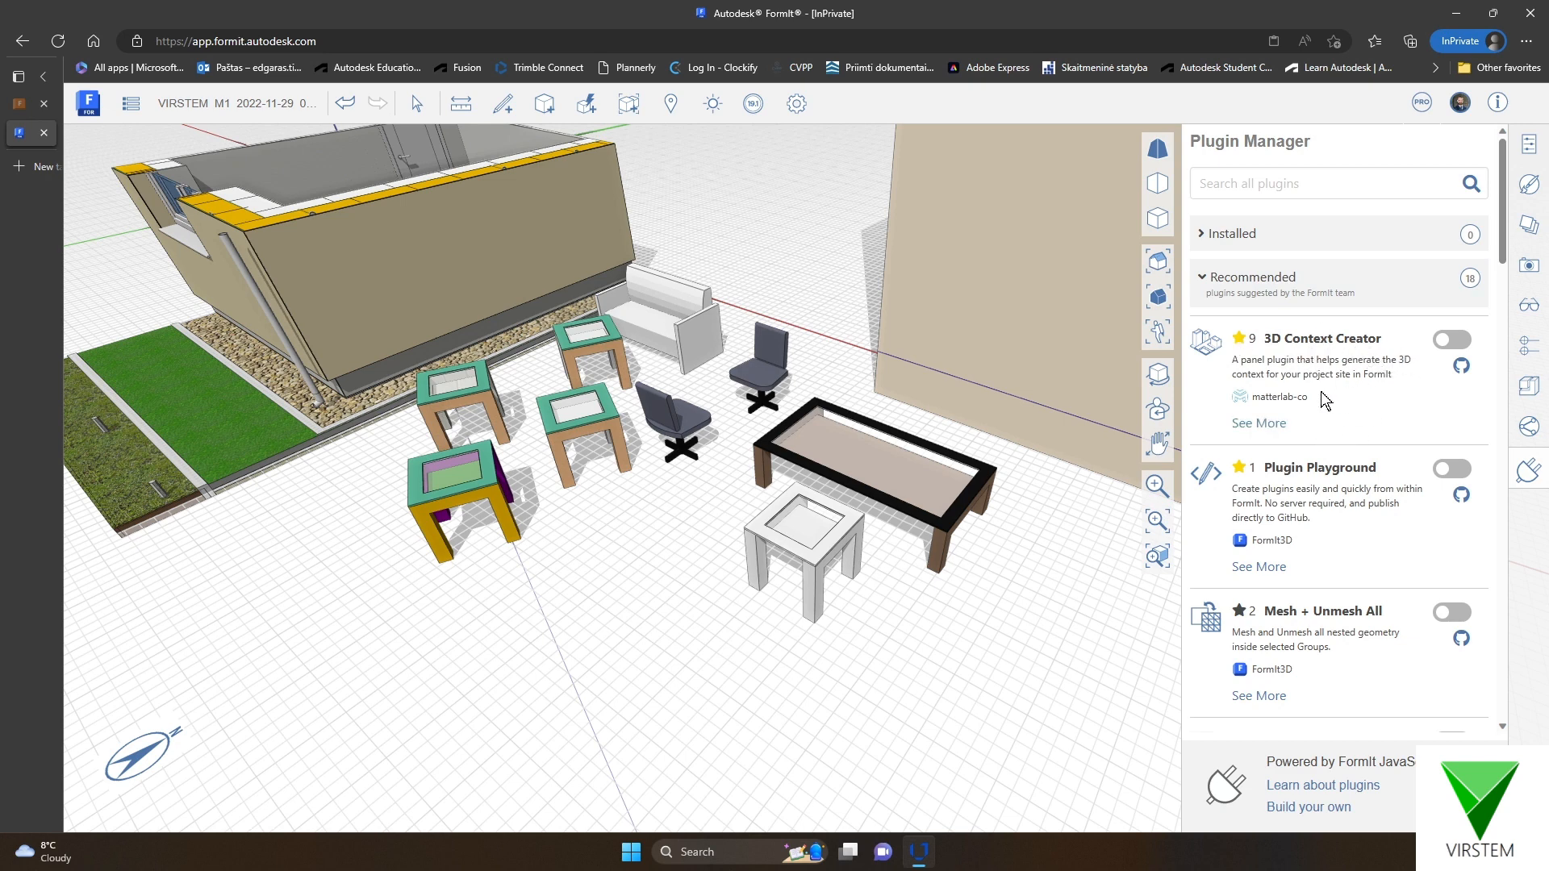
scroll(942, 318, "down", 5)
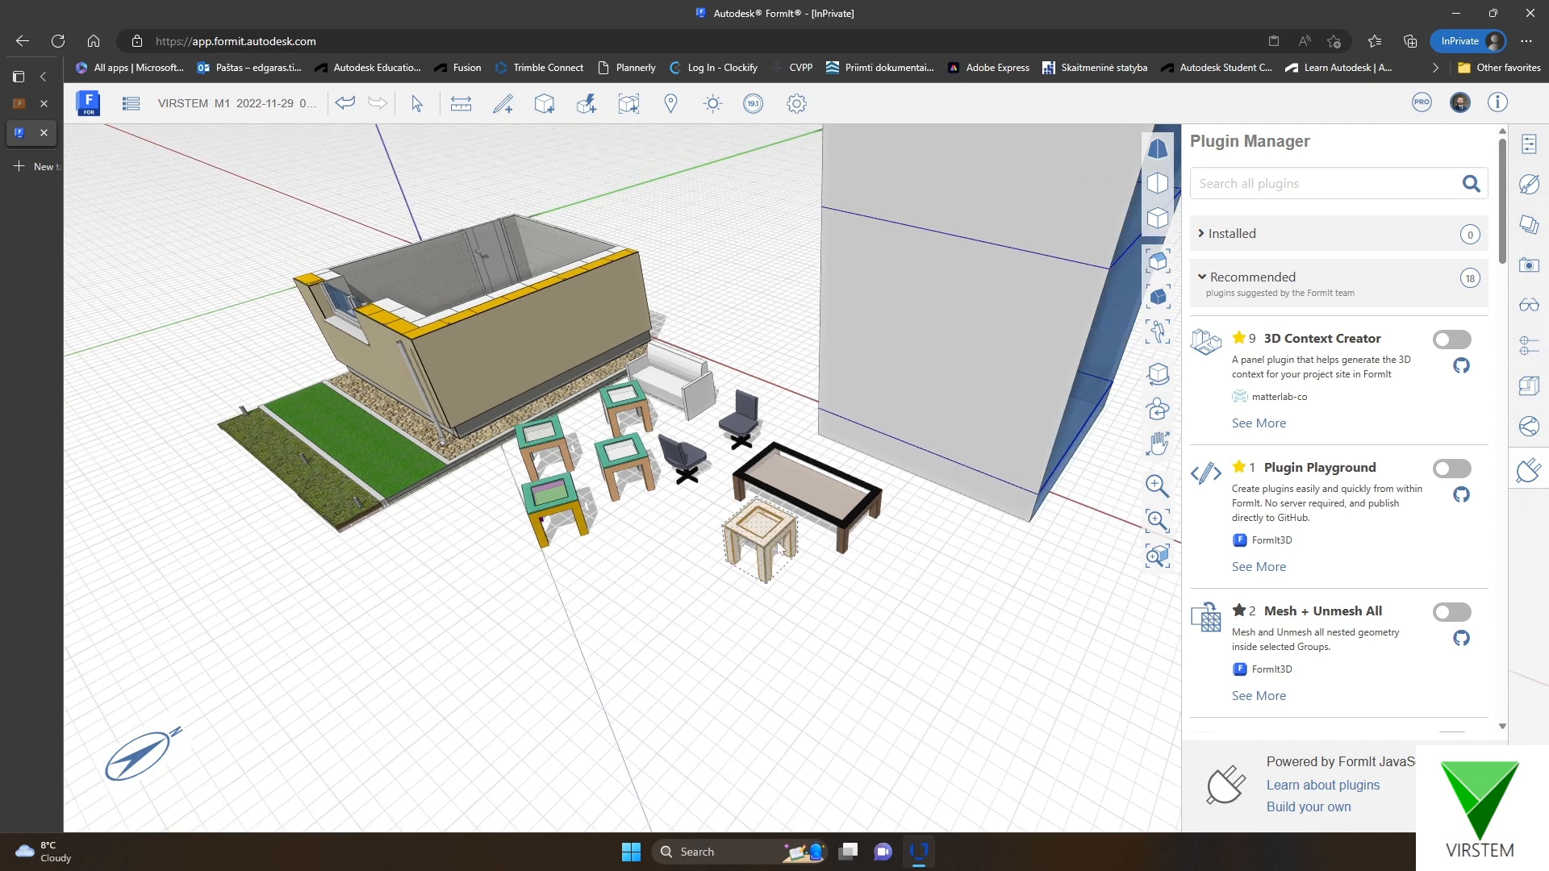
scroll(1330, 510, "down", 3)
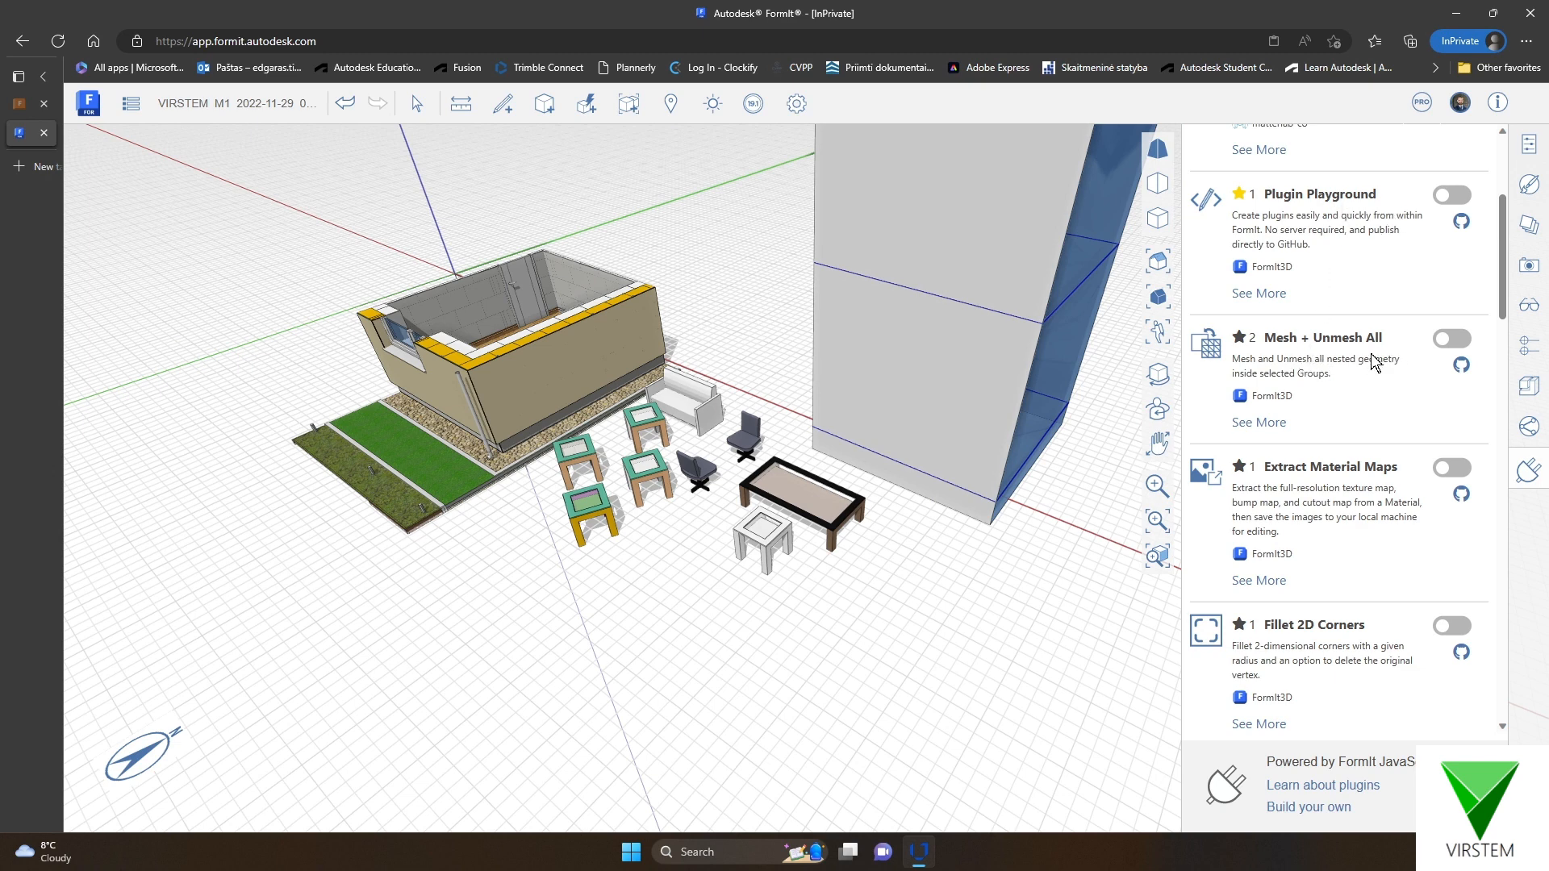
scroll(1359, 386, "down", 2)
scroll(1363, 386, "down", 5)
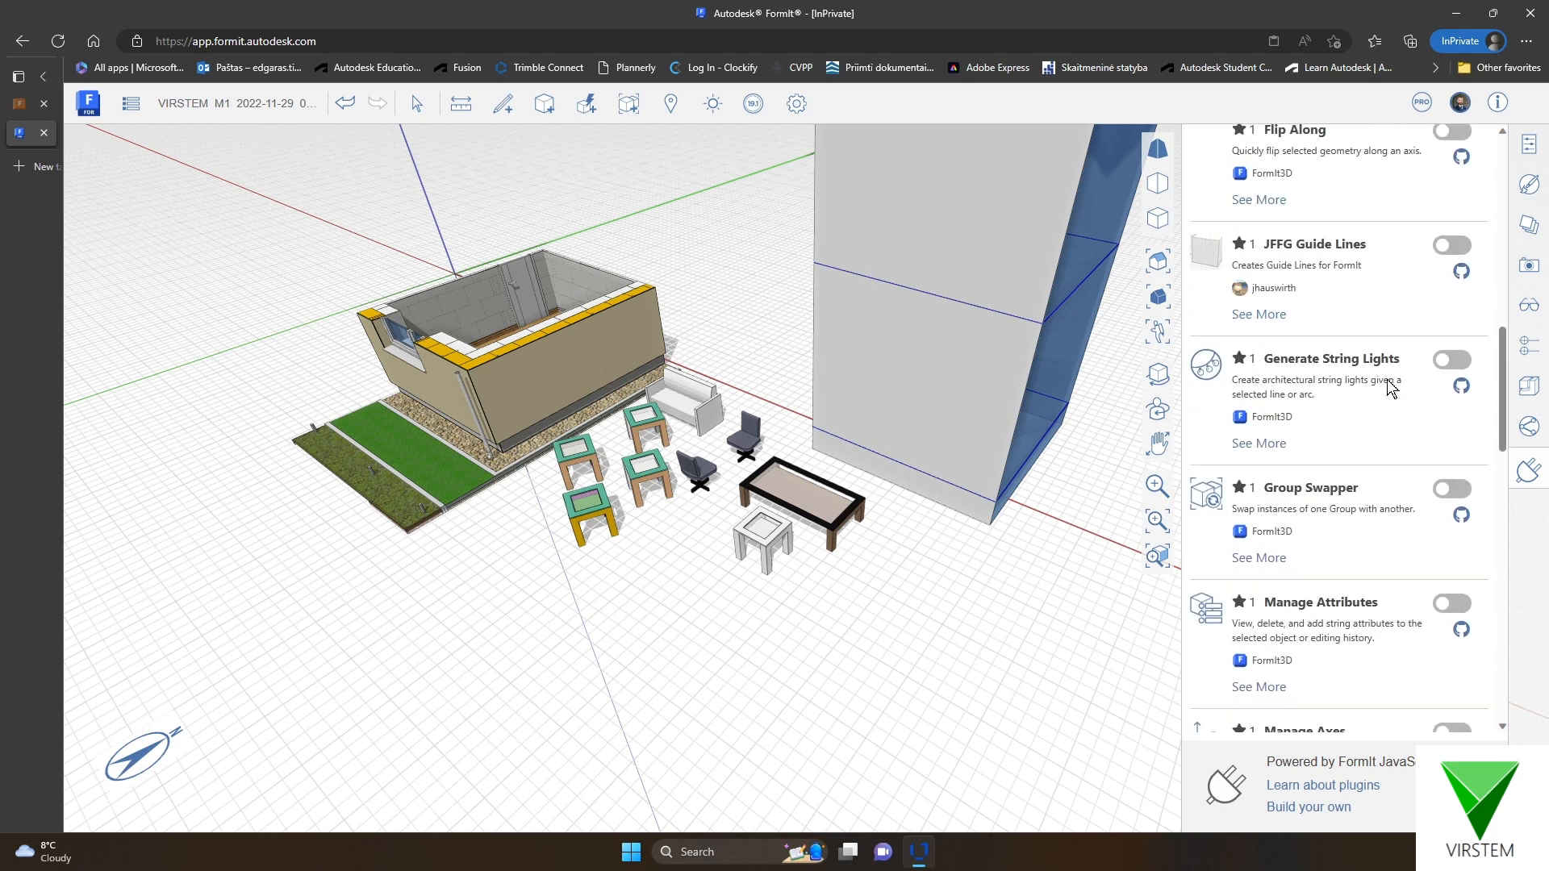
scroll(1387, 389, "down", 2)
scroll(1371, 396, "down", 3)
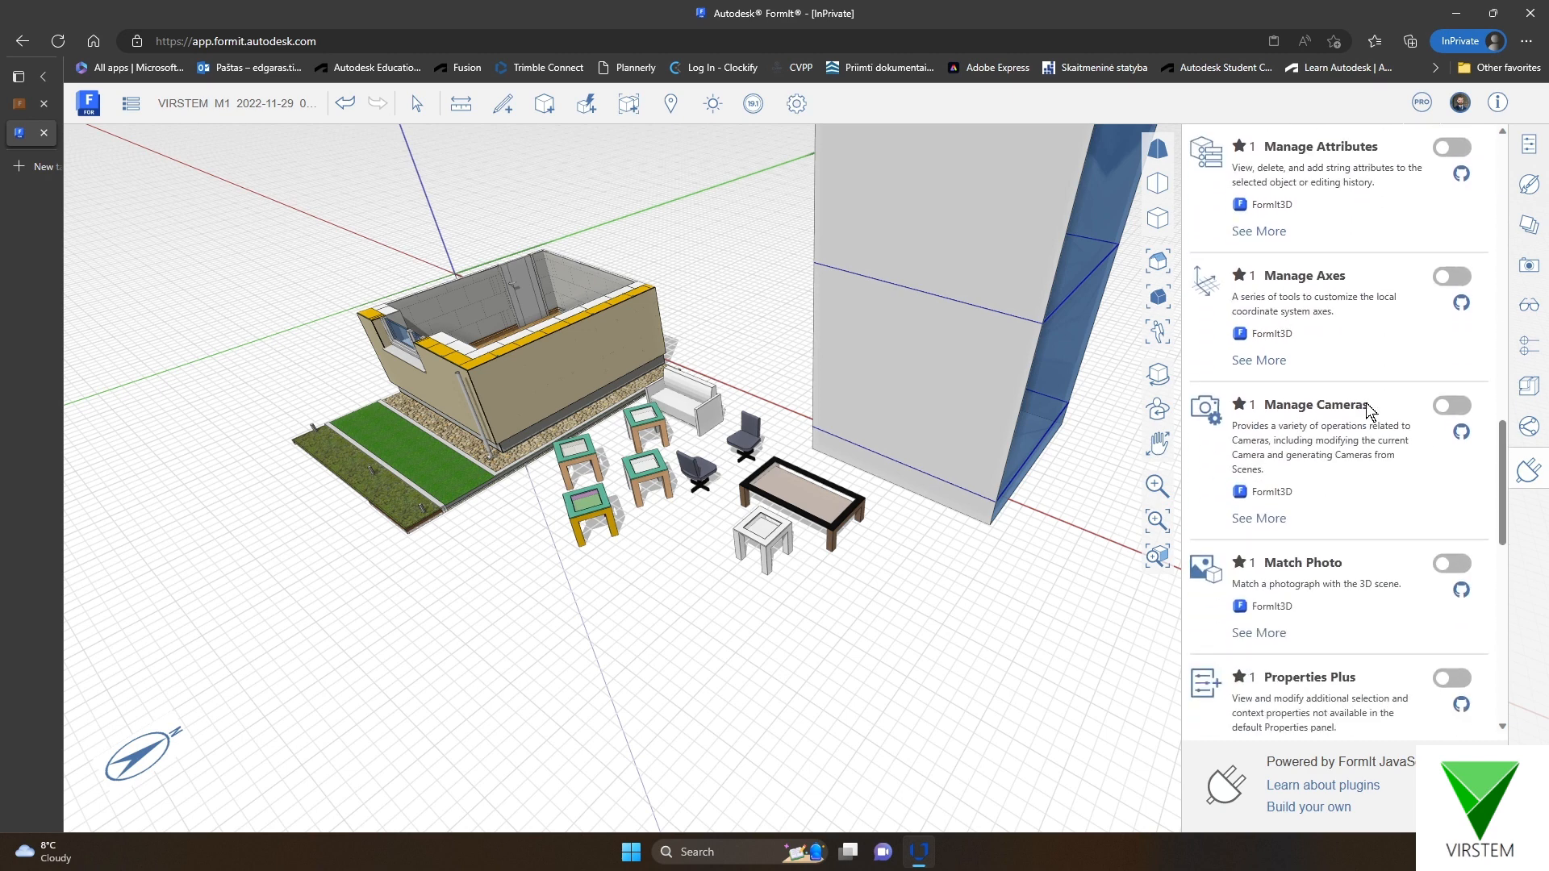
scroll(1331, 399, "down", 9)
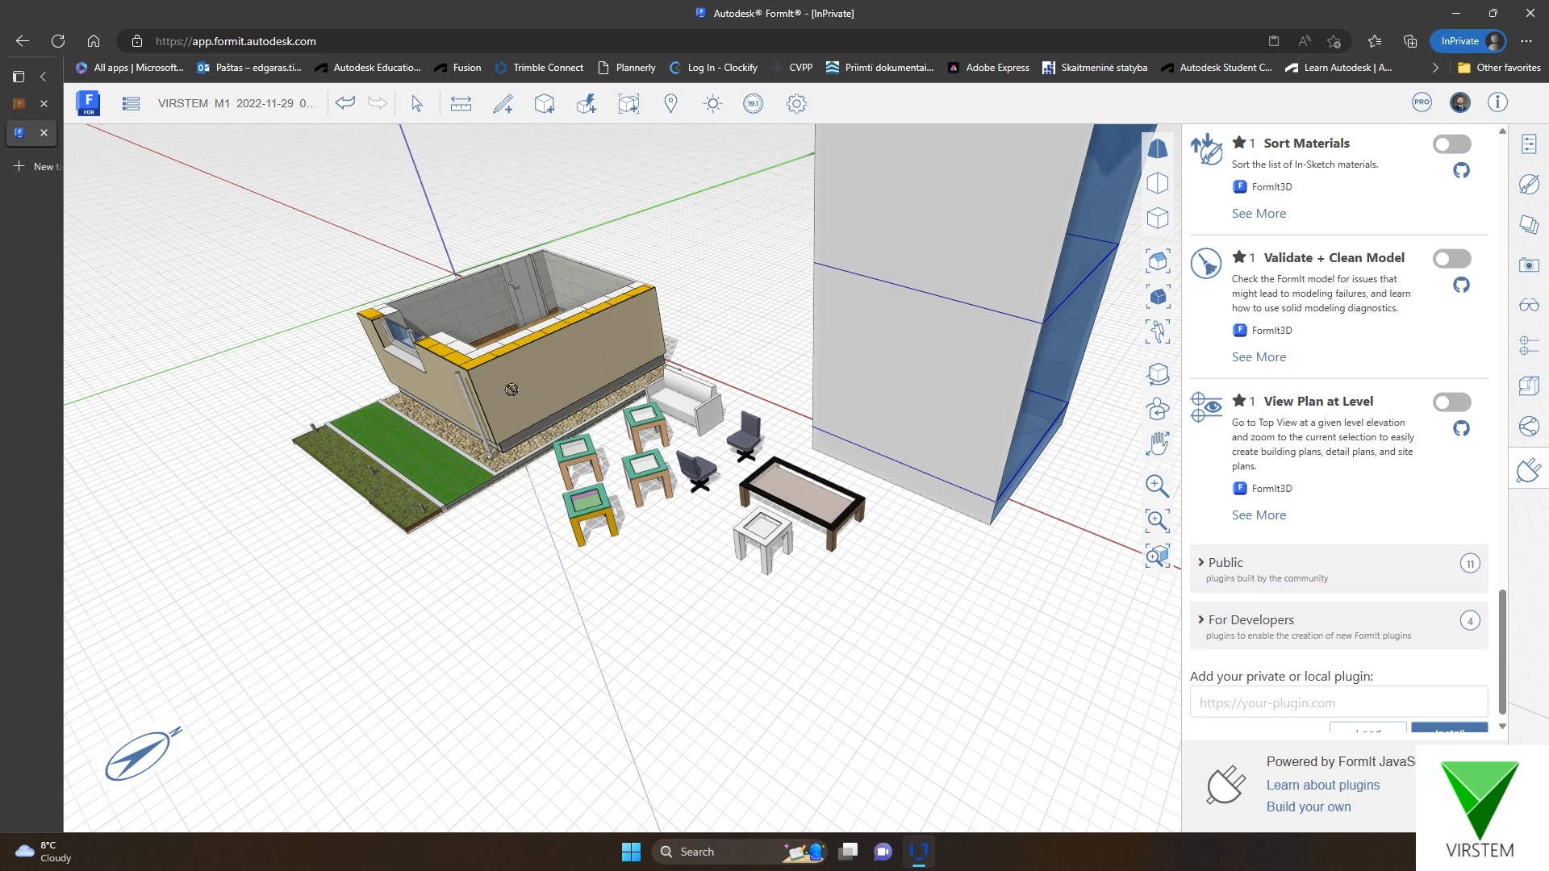
scroll(1263, 476, "down", 1)
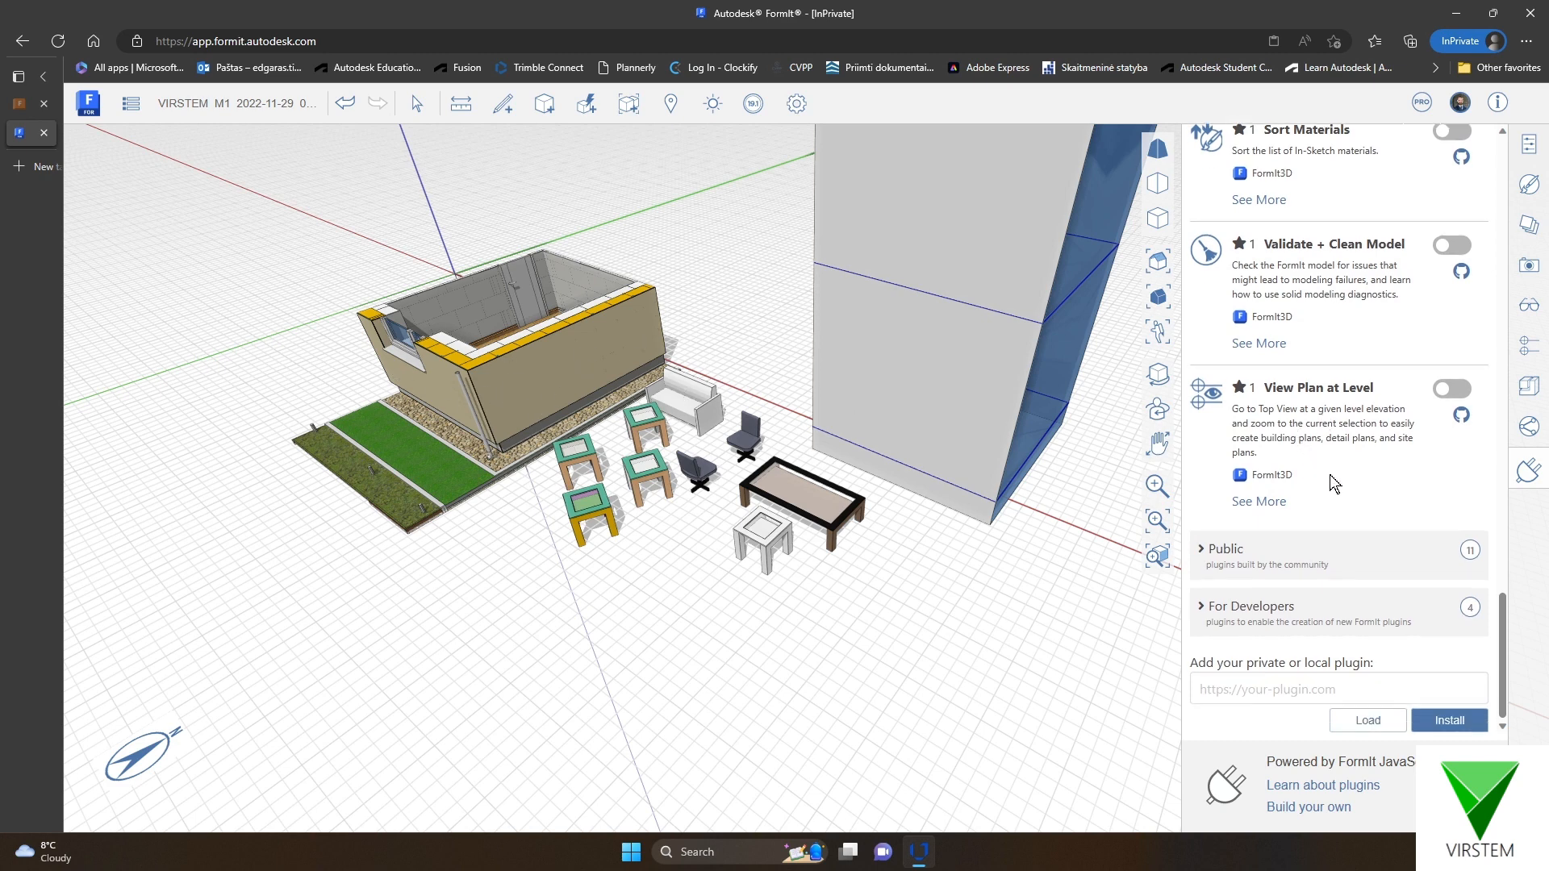
scroll(1334, 533, "up", 2)
scroll(1335, 532, "up", 7)
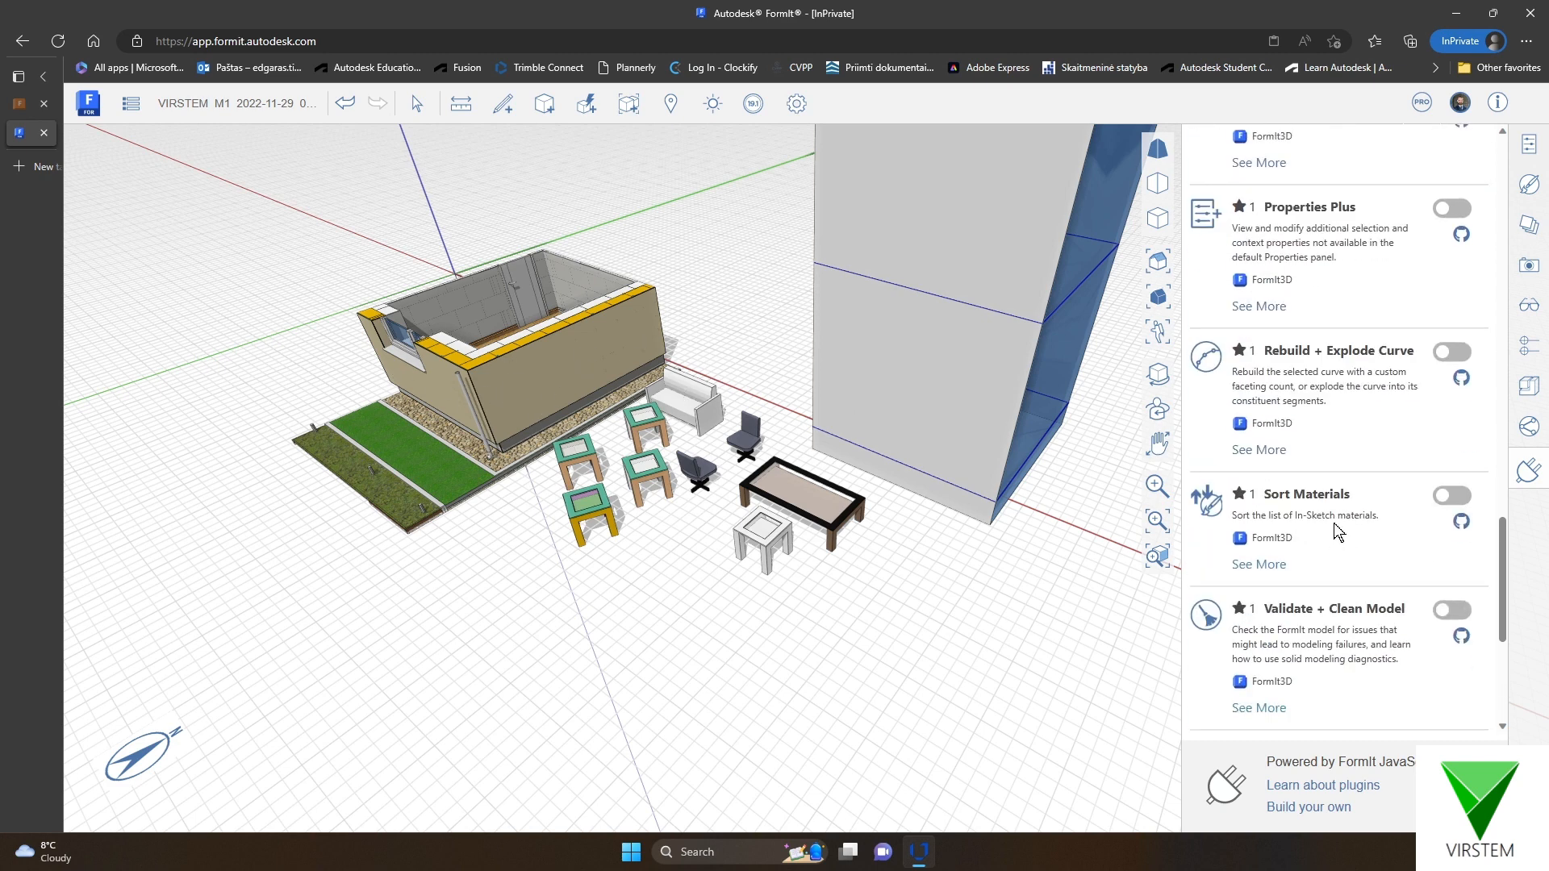
scroll(1333, 524, "up", 9)
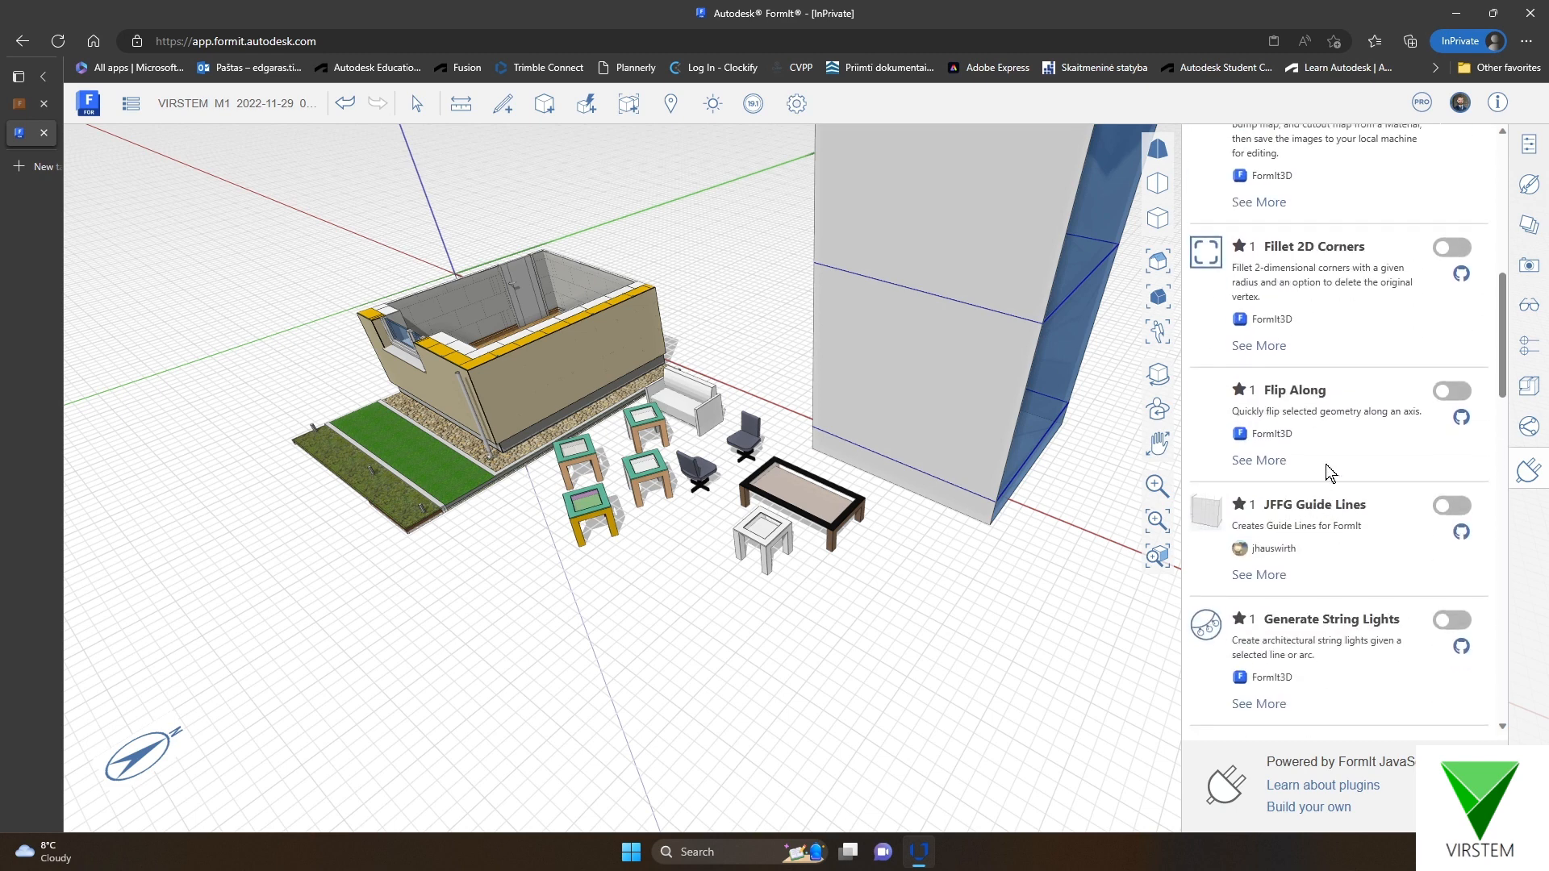
scroll(1323, 443, "up", 3)
scroll(1283, 427, "up", 2)
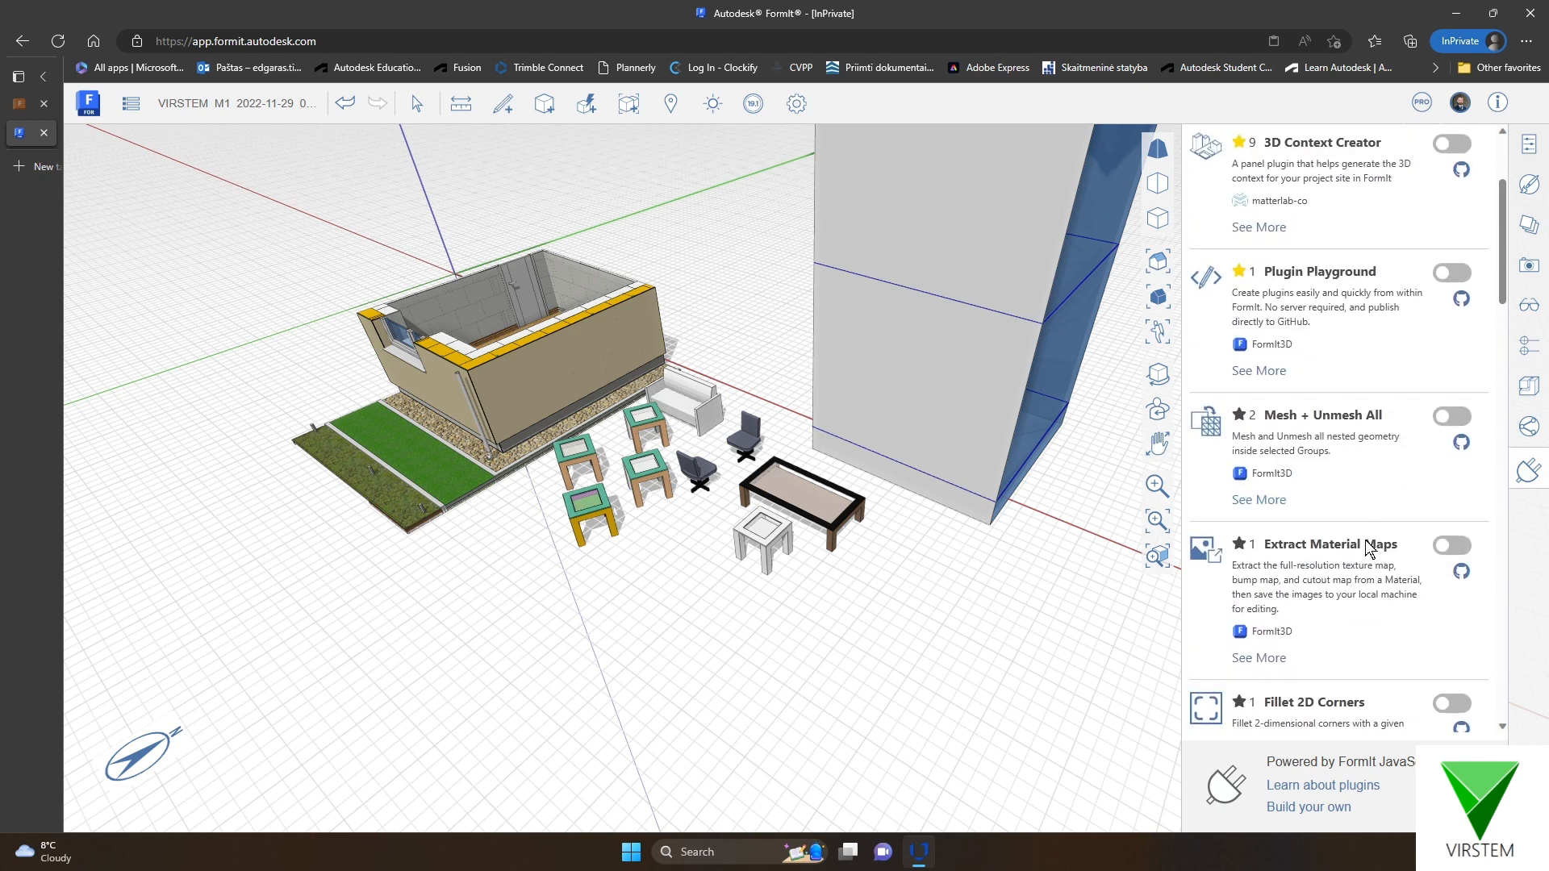
scroll(1315, 485, "up", 3)
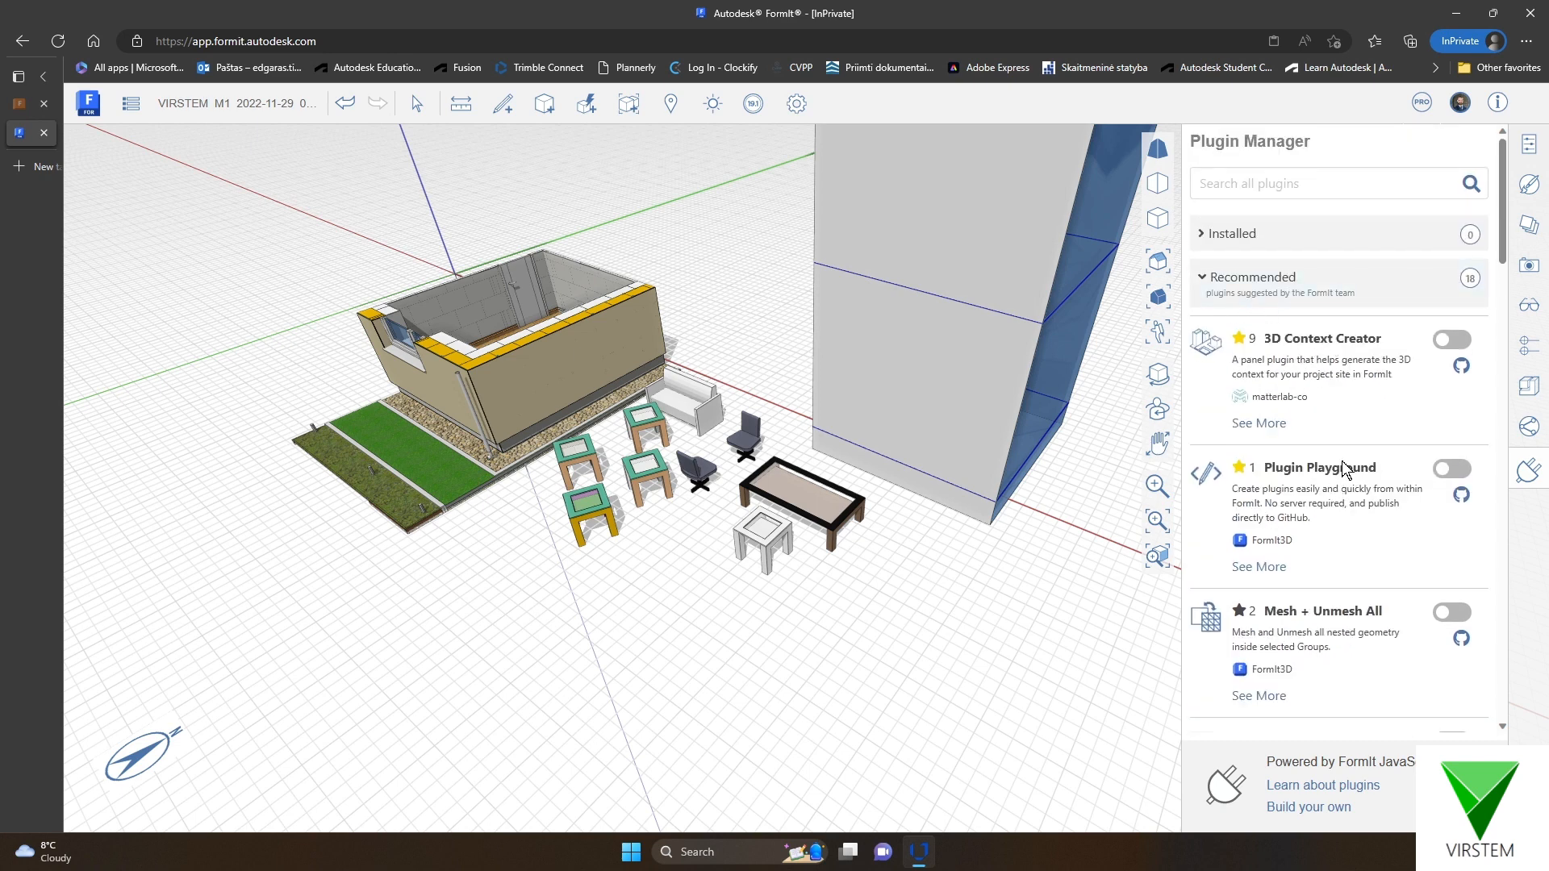
Expand the Public and For Developers plugin categories and examine the plugins they offer
scroll(1343, 468, "down", 20)
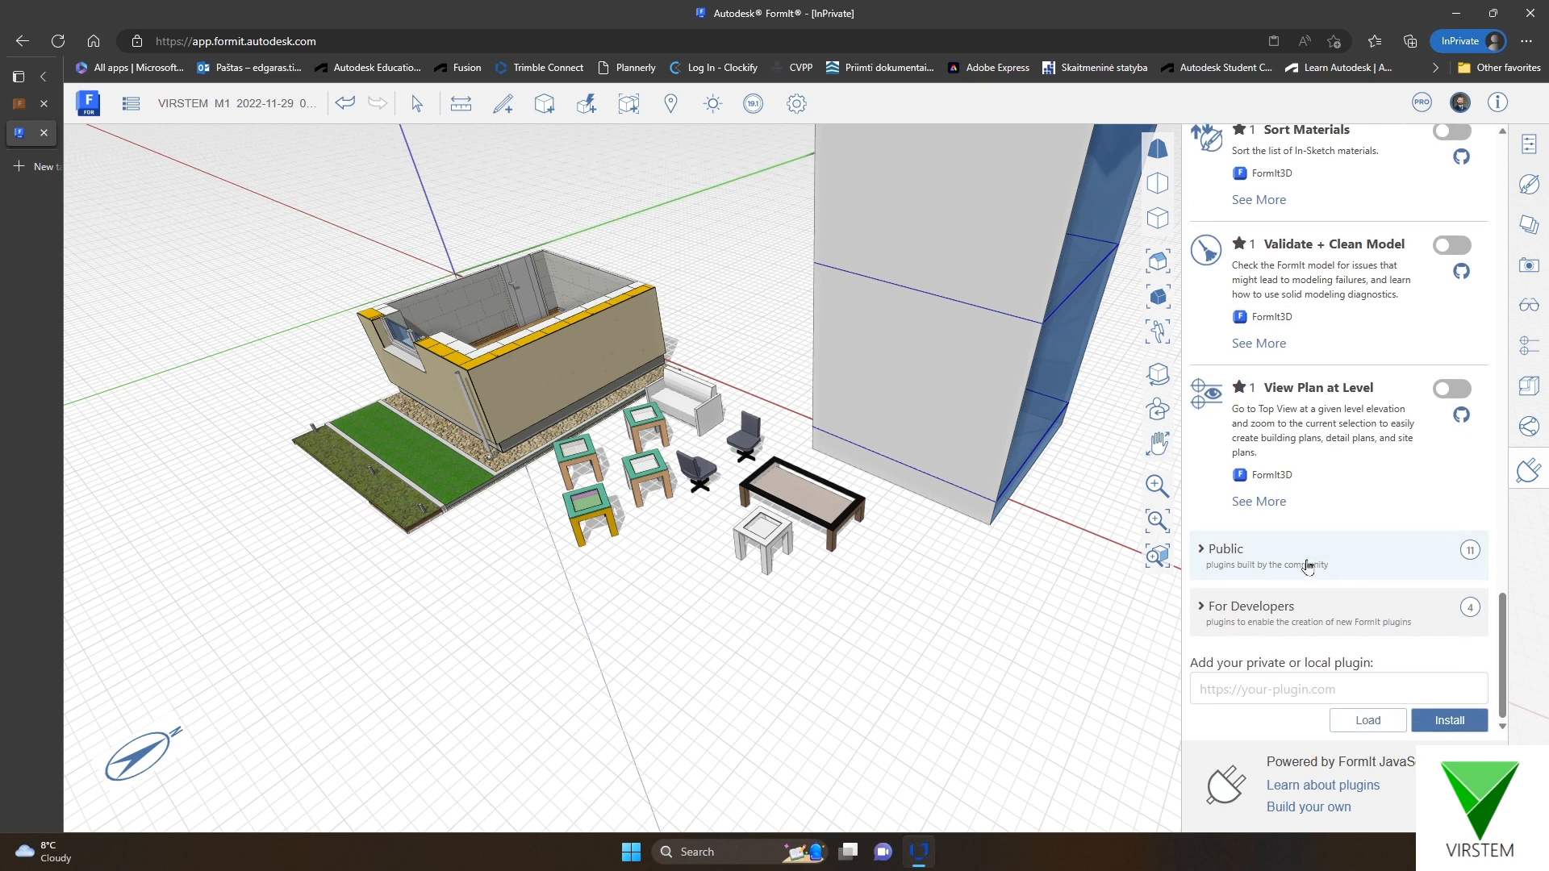
left_click(1214, 552)
scroll(1341, 458, "down", 4)
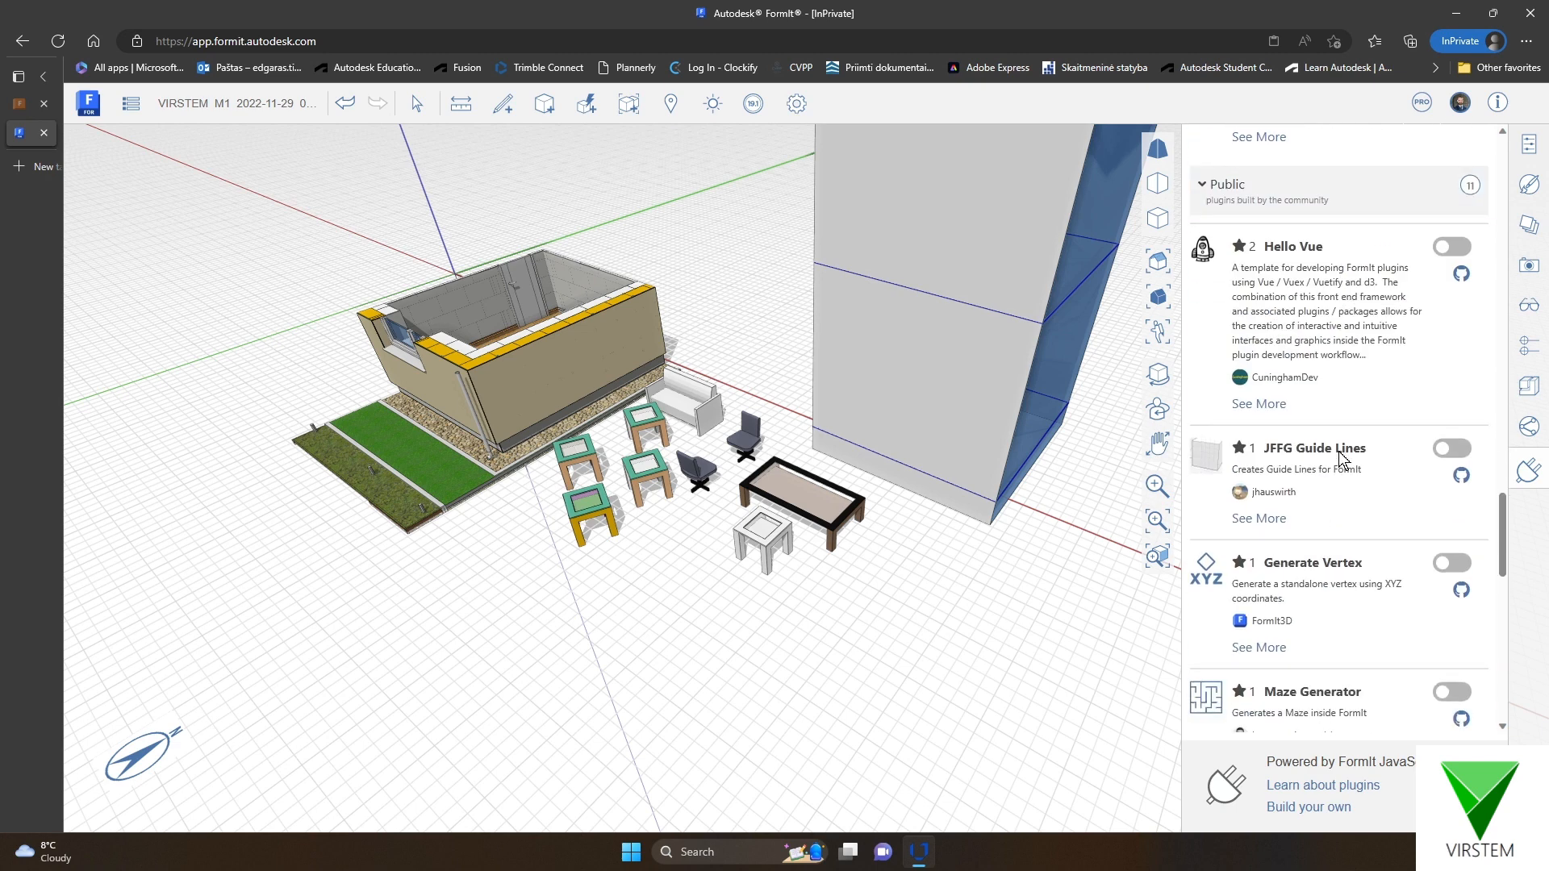
scroll(1302, 415, "down", 8)
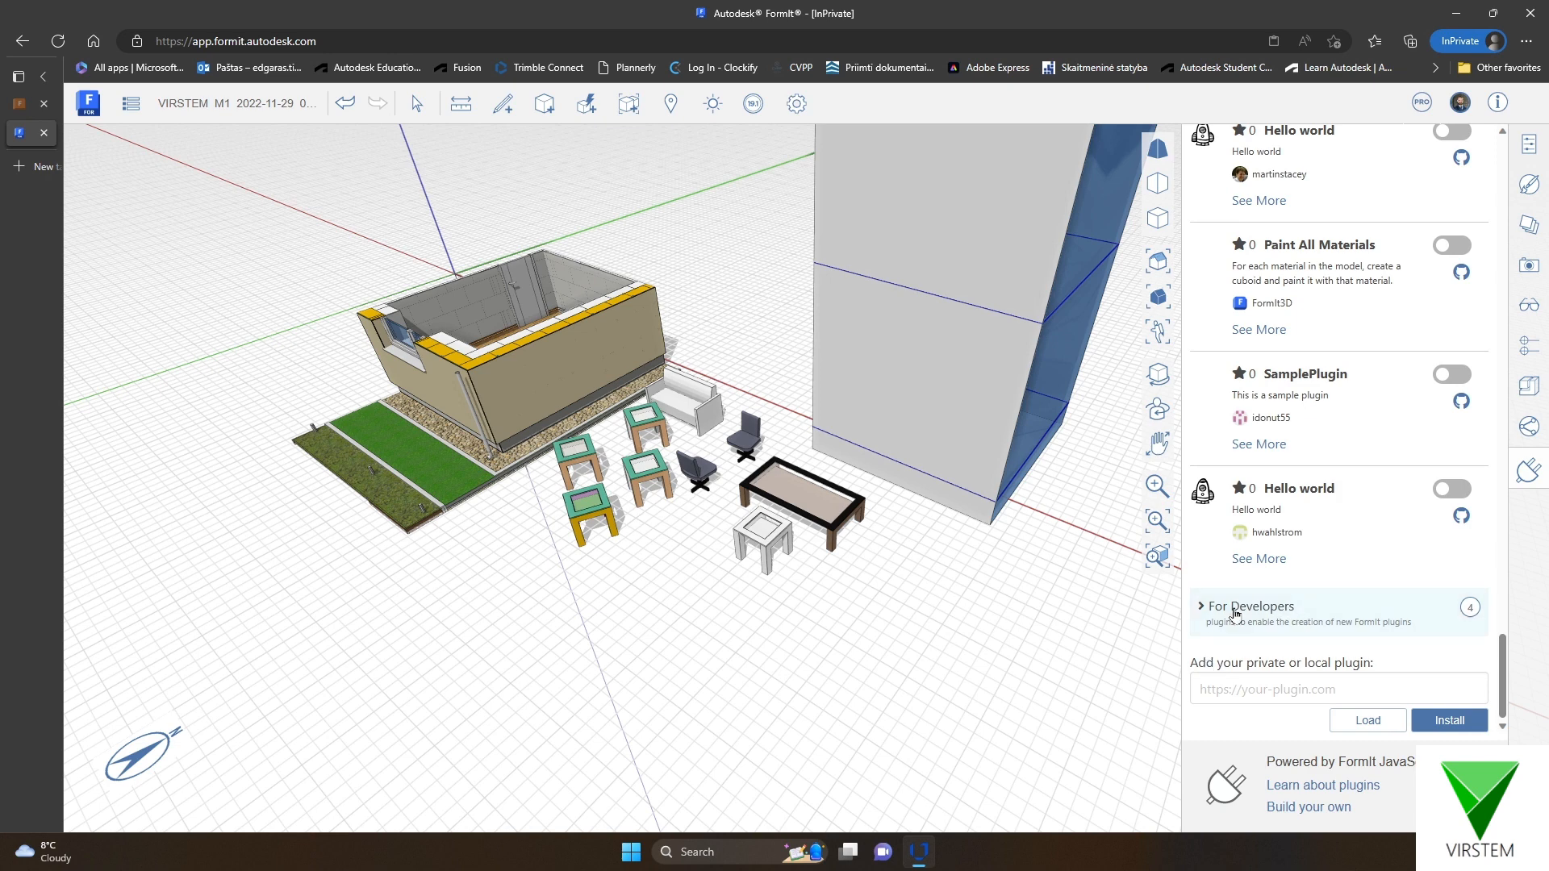
left_click(1234, 609)
scroll(1291, 452, "down", 7)
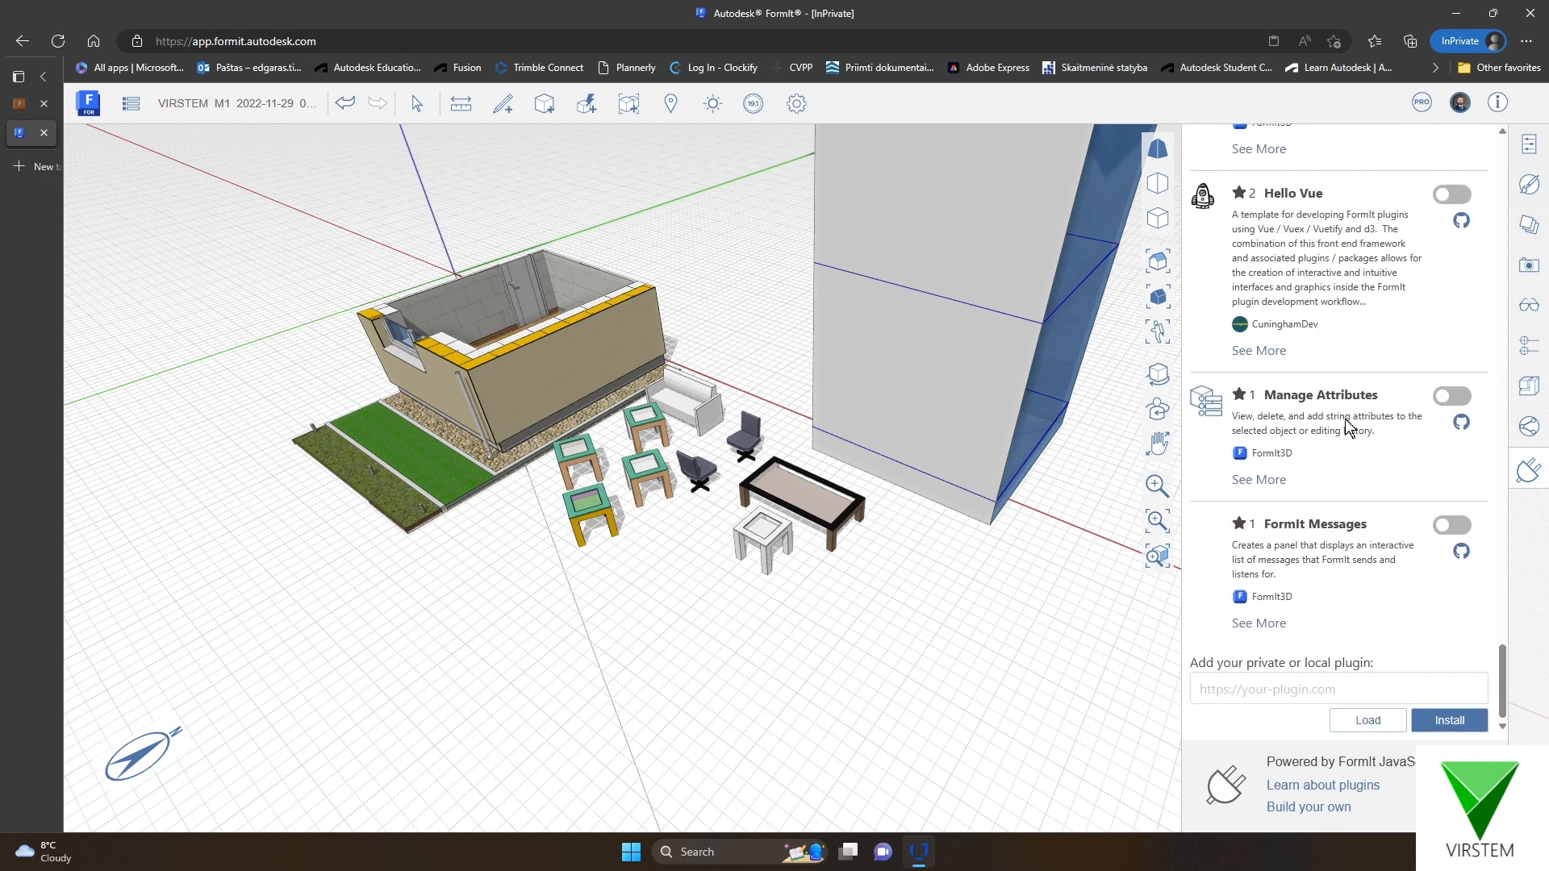
scroll(1346, 425, "up", 15)
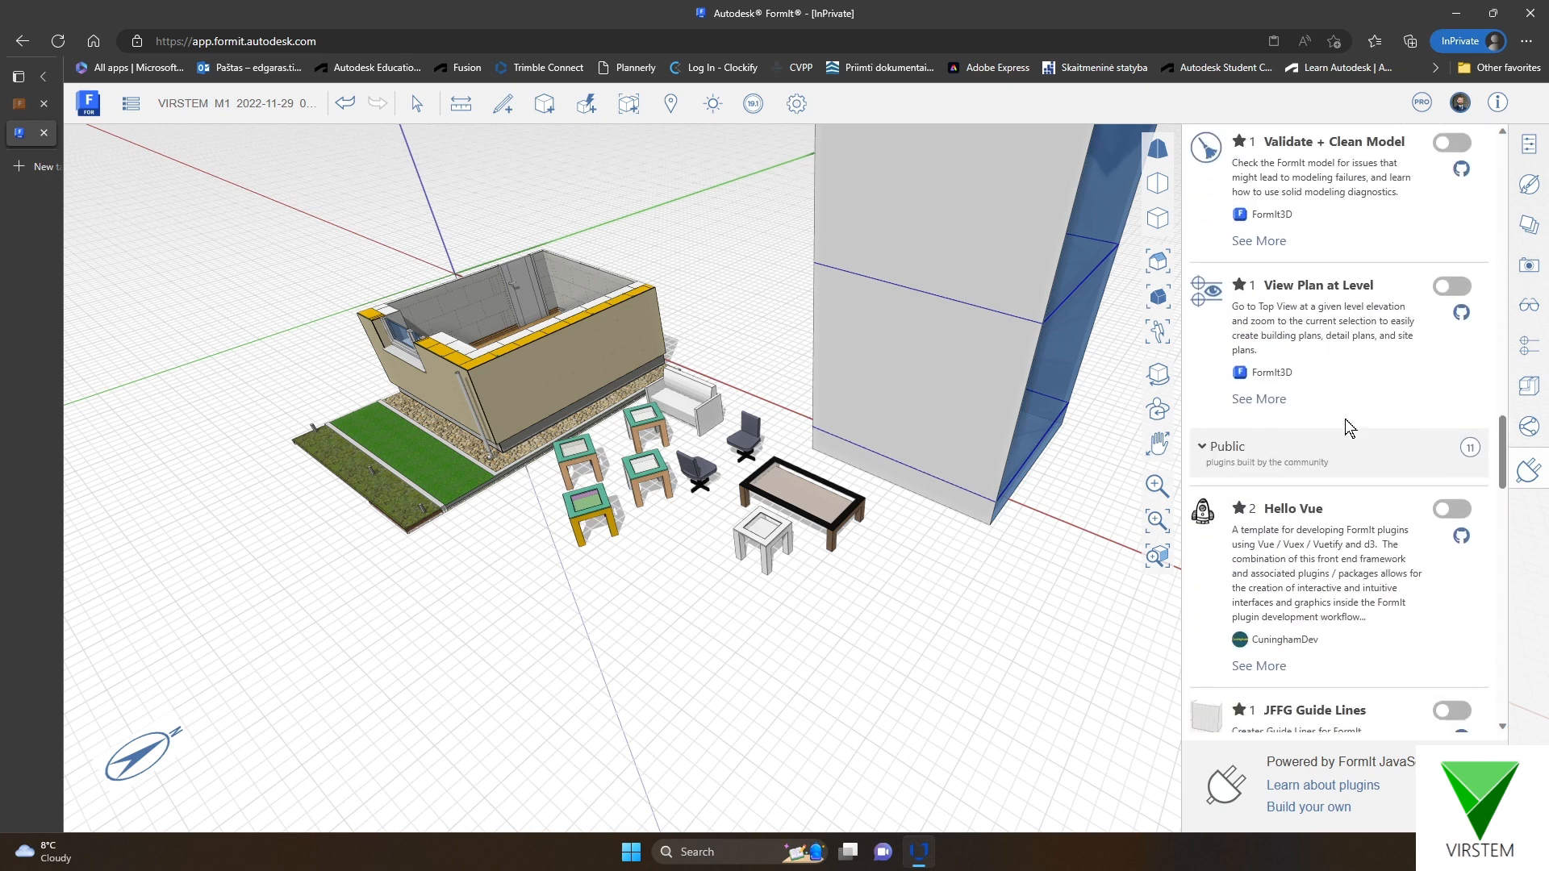
scroll(1345, 425, "up", 10)
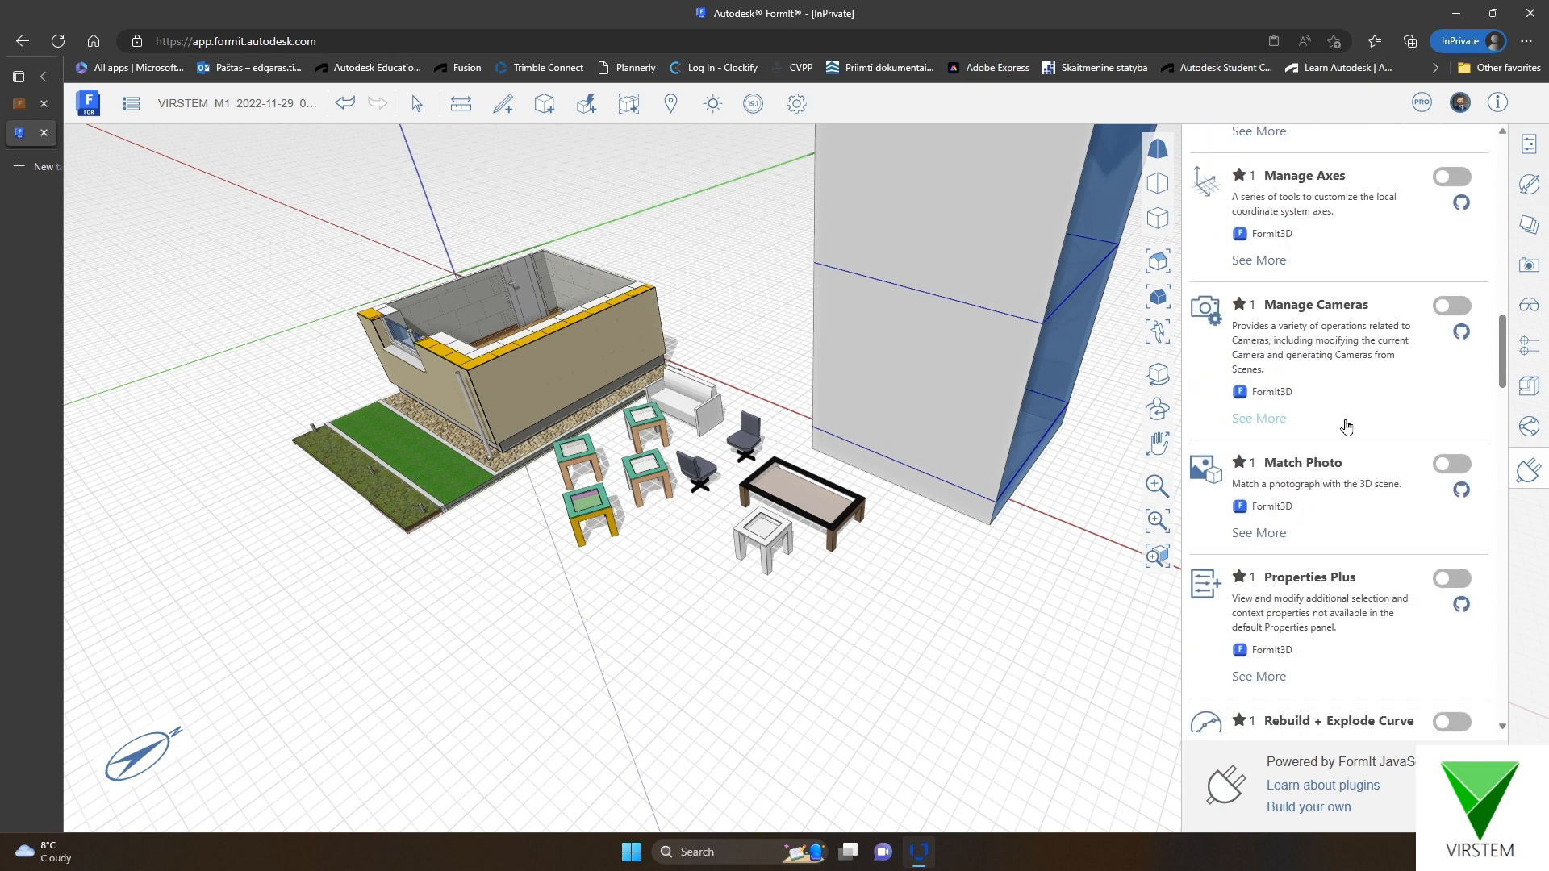
scroll(1346, 425, "up", 10)
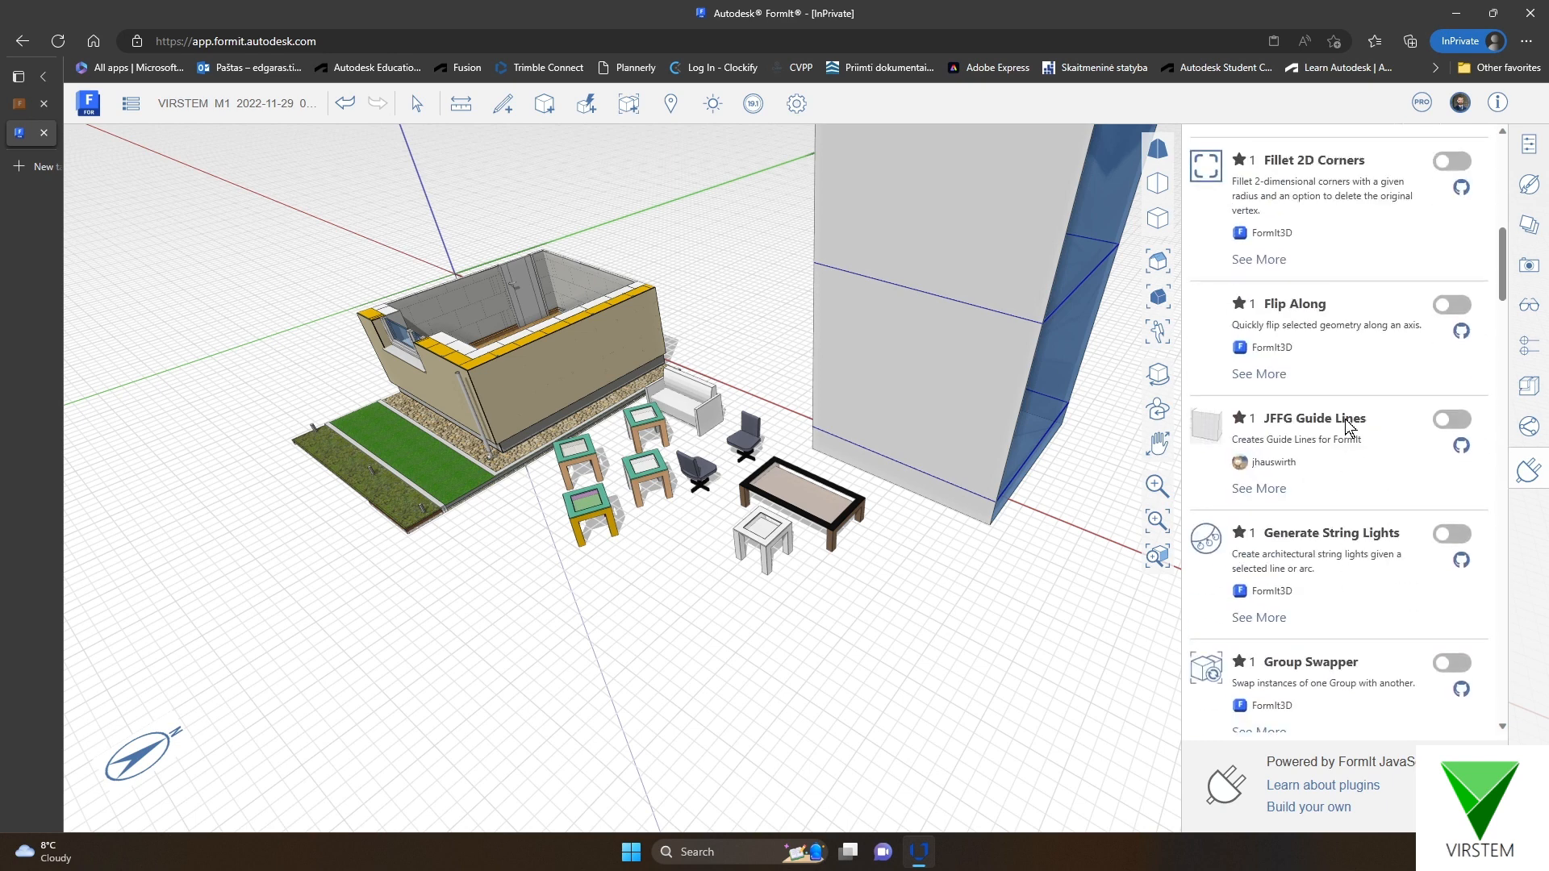
scroll(1345, 425, "up", 2)
scroll(1345, 426, "up", 6)
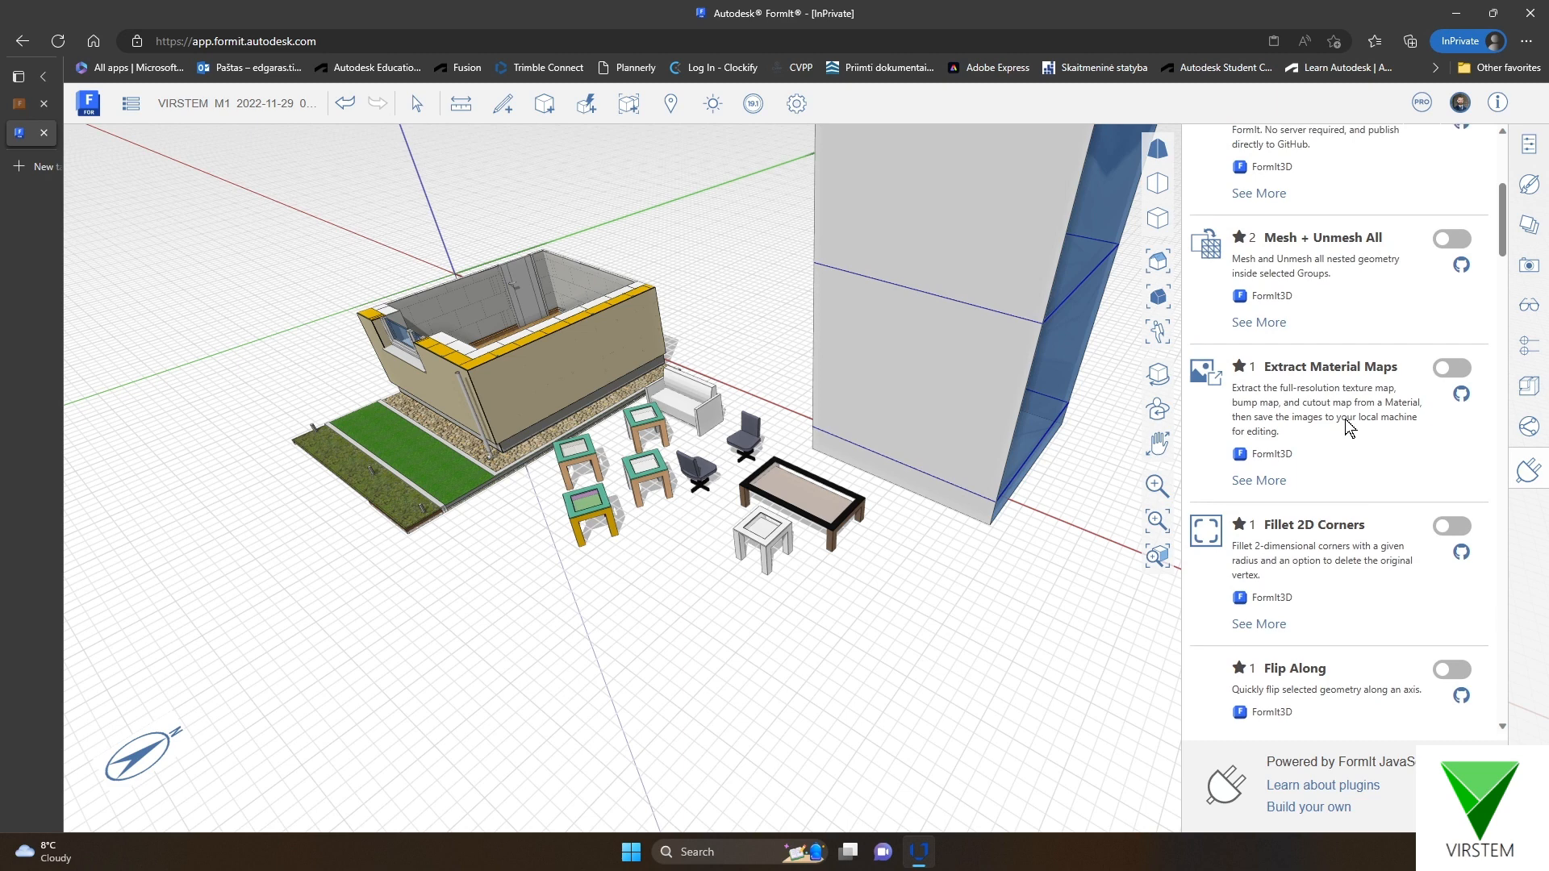
scroll(1348, 428, "up", 6)
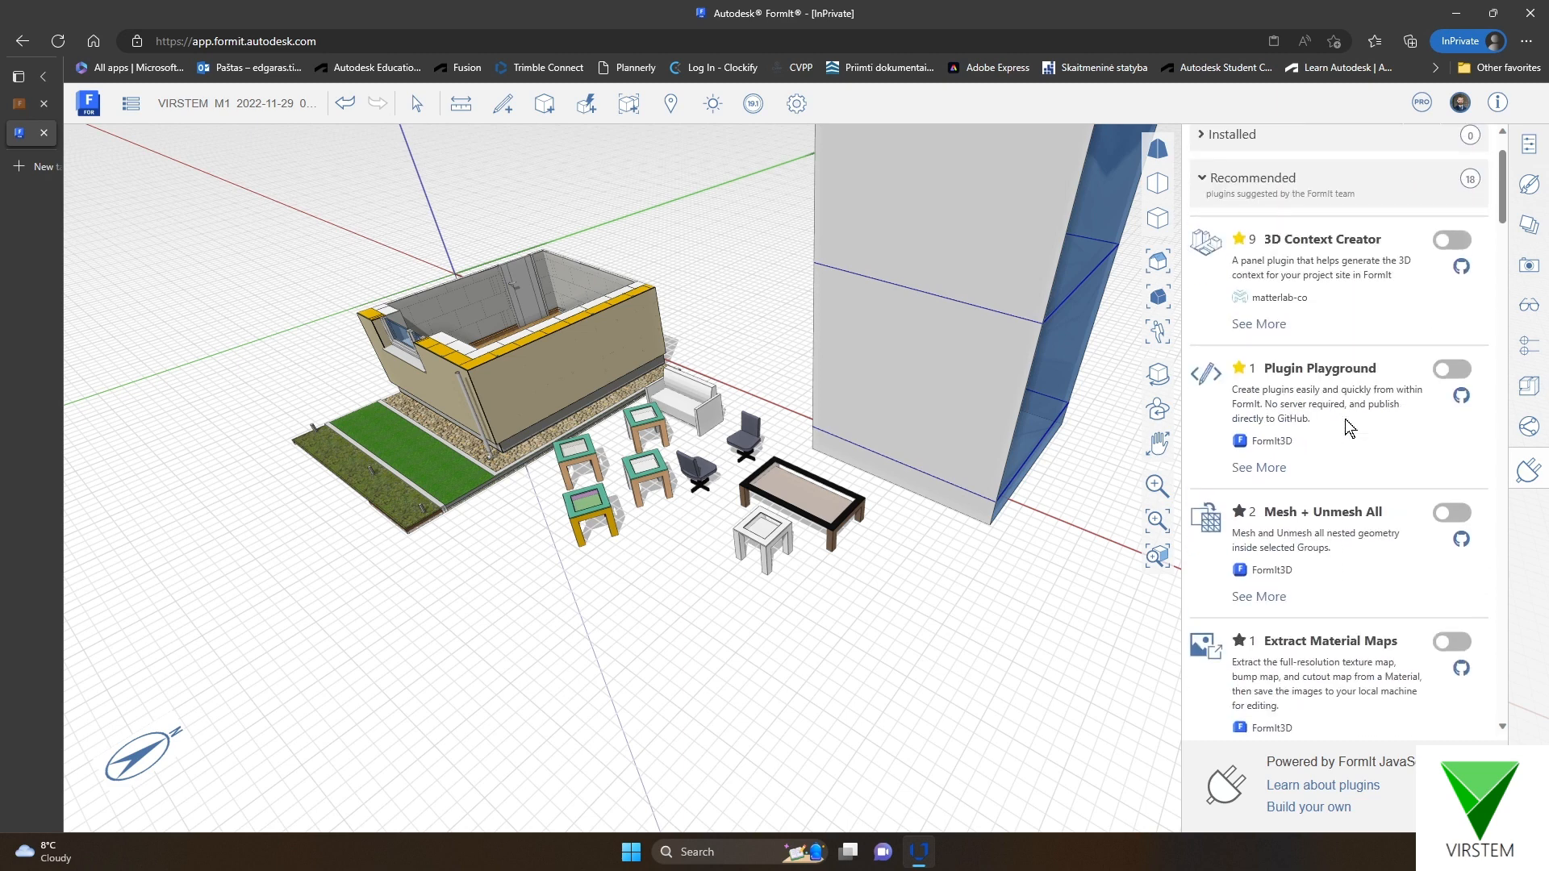
scroll(1350, 428, "up", 2)
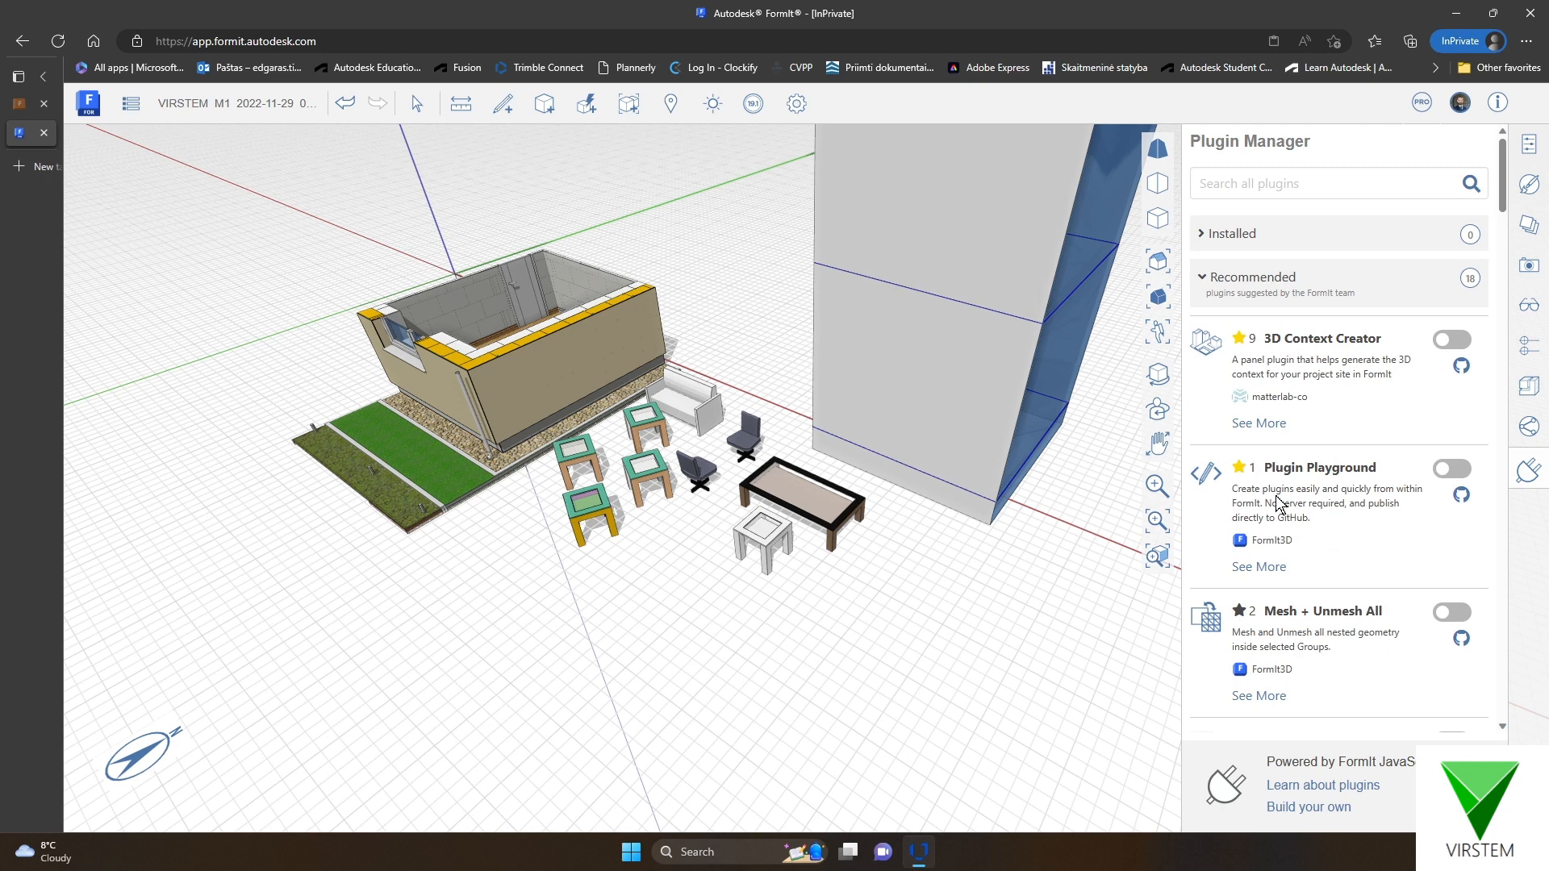
Install the Generate String Lights plugin from the Recommended category
scroll(1339, 428, "down", 6)
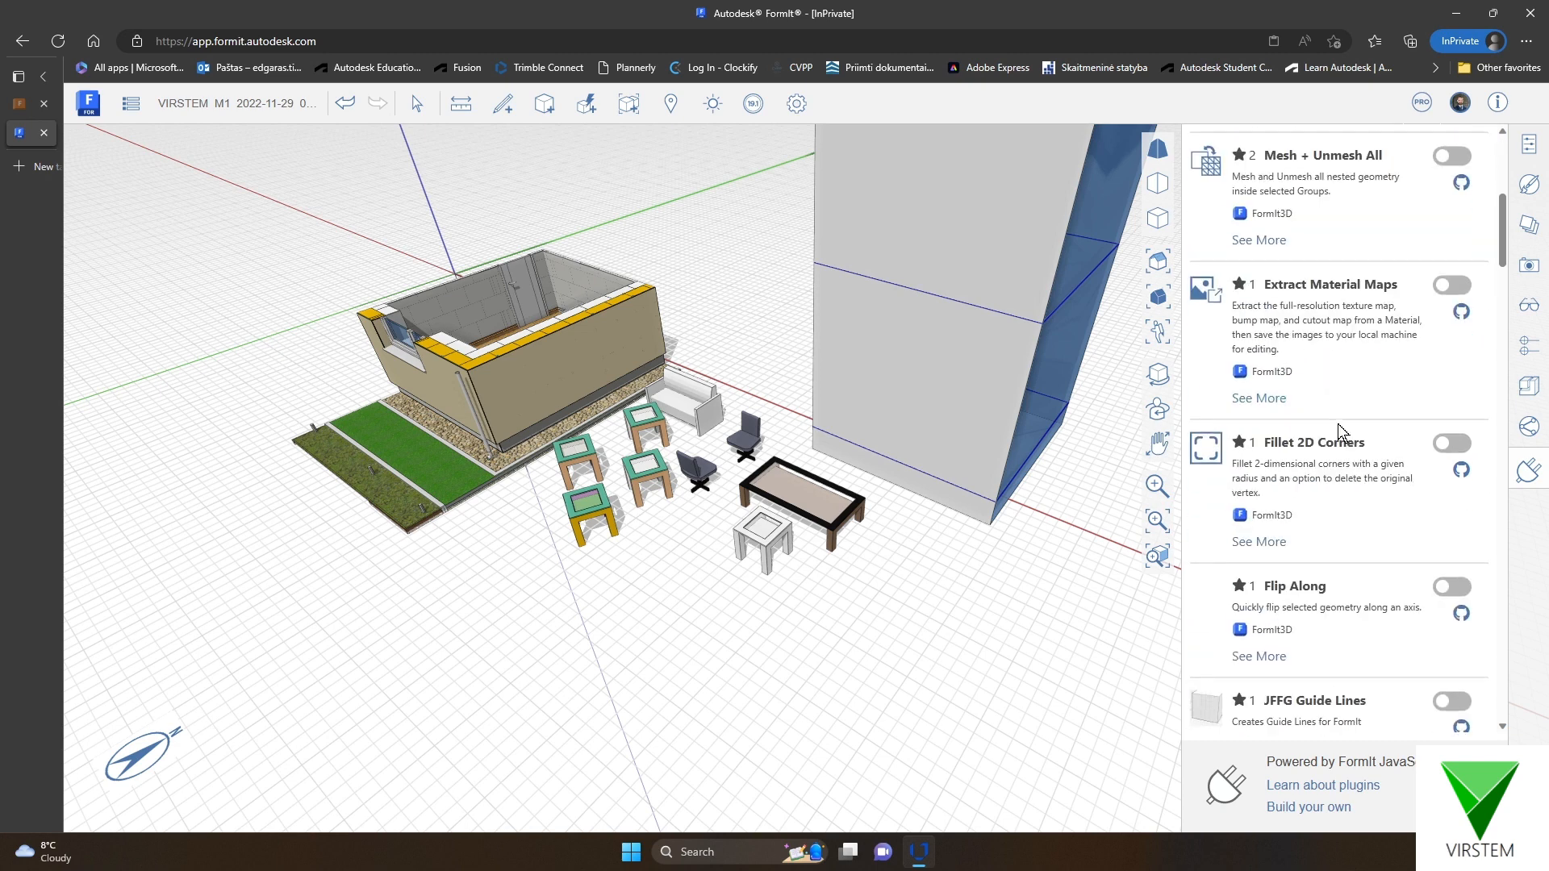
scroll(1372, 456, "down", 5)
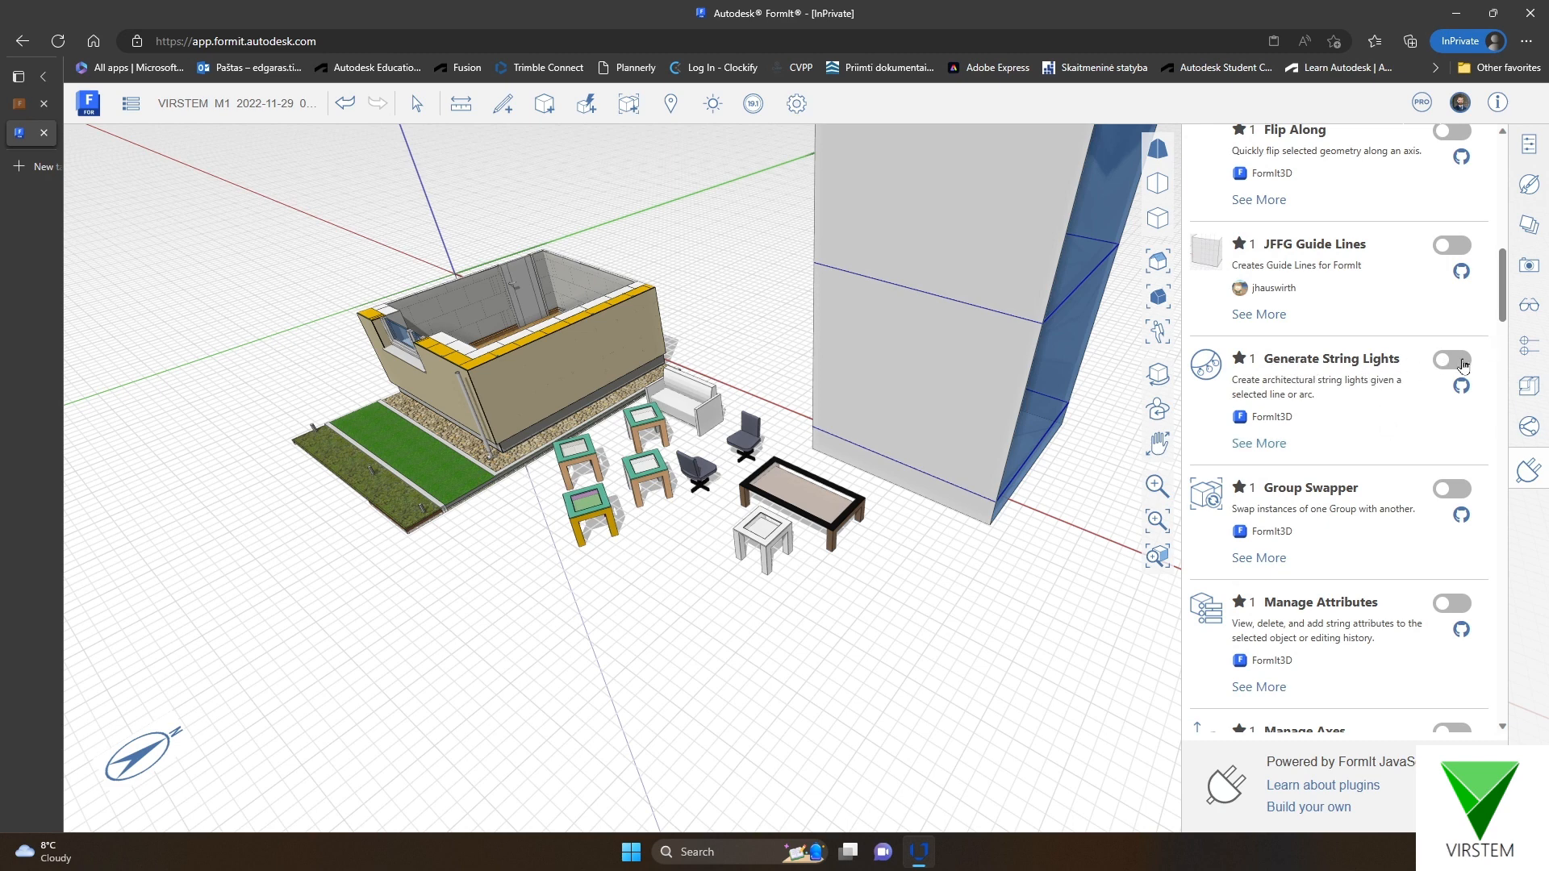
left_click(1461, 363)
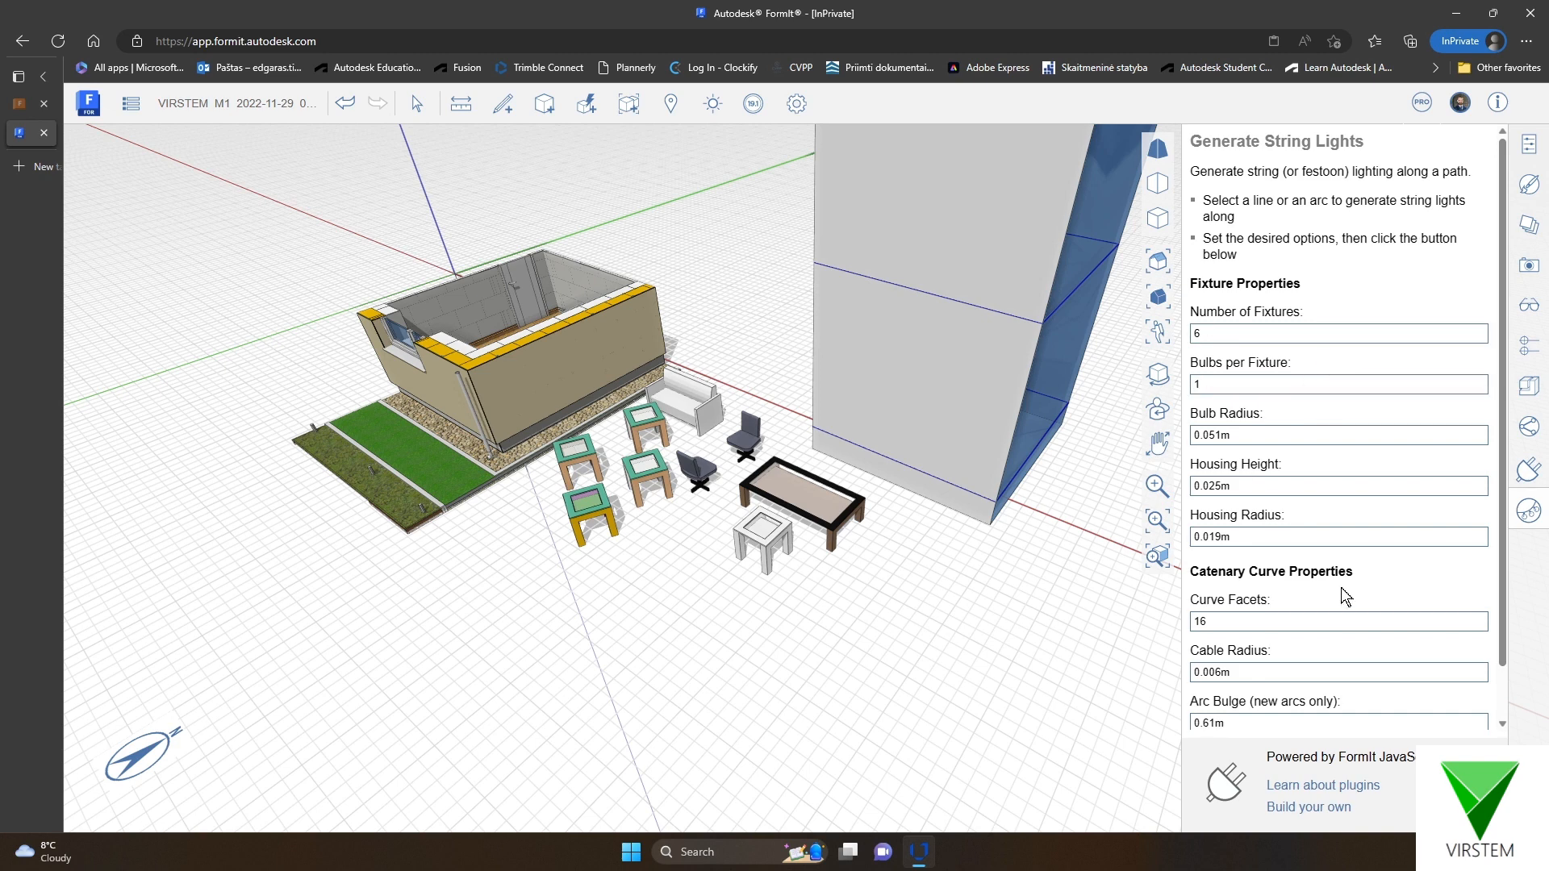
Try to generate string lights with the default settings and no path selected
scroll(1278, 490, "down", 1)
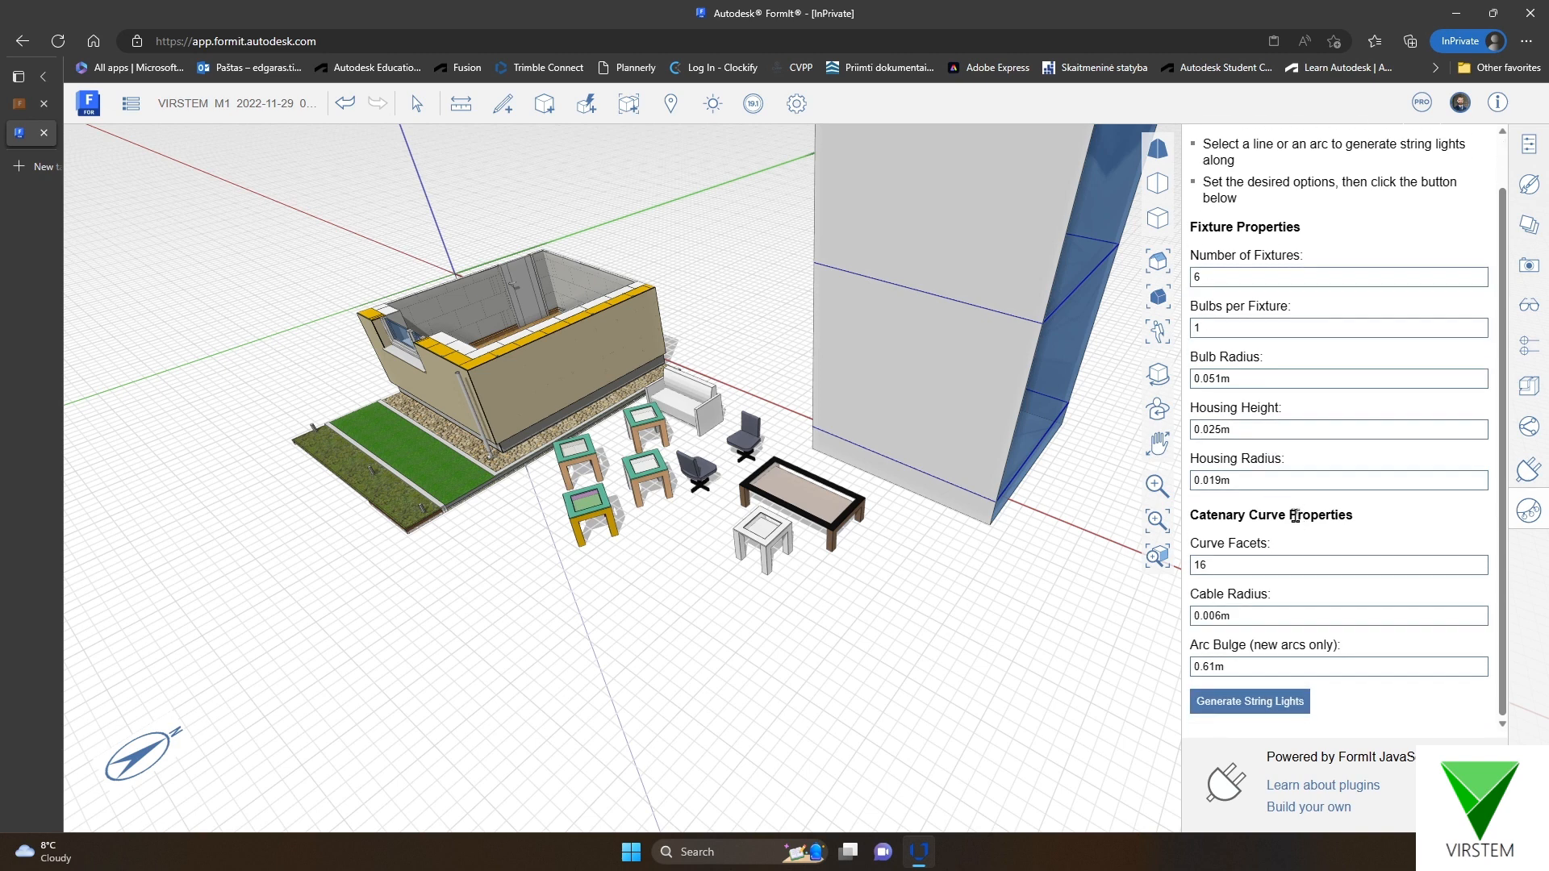
left_click(1283, 705)
Try to generate string lights along the near vertical edge of the tall block facing the furniture
scroll(463, 385, "up", 3)
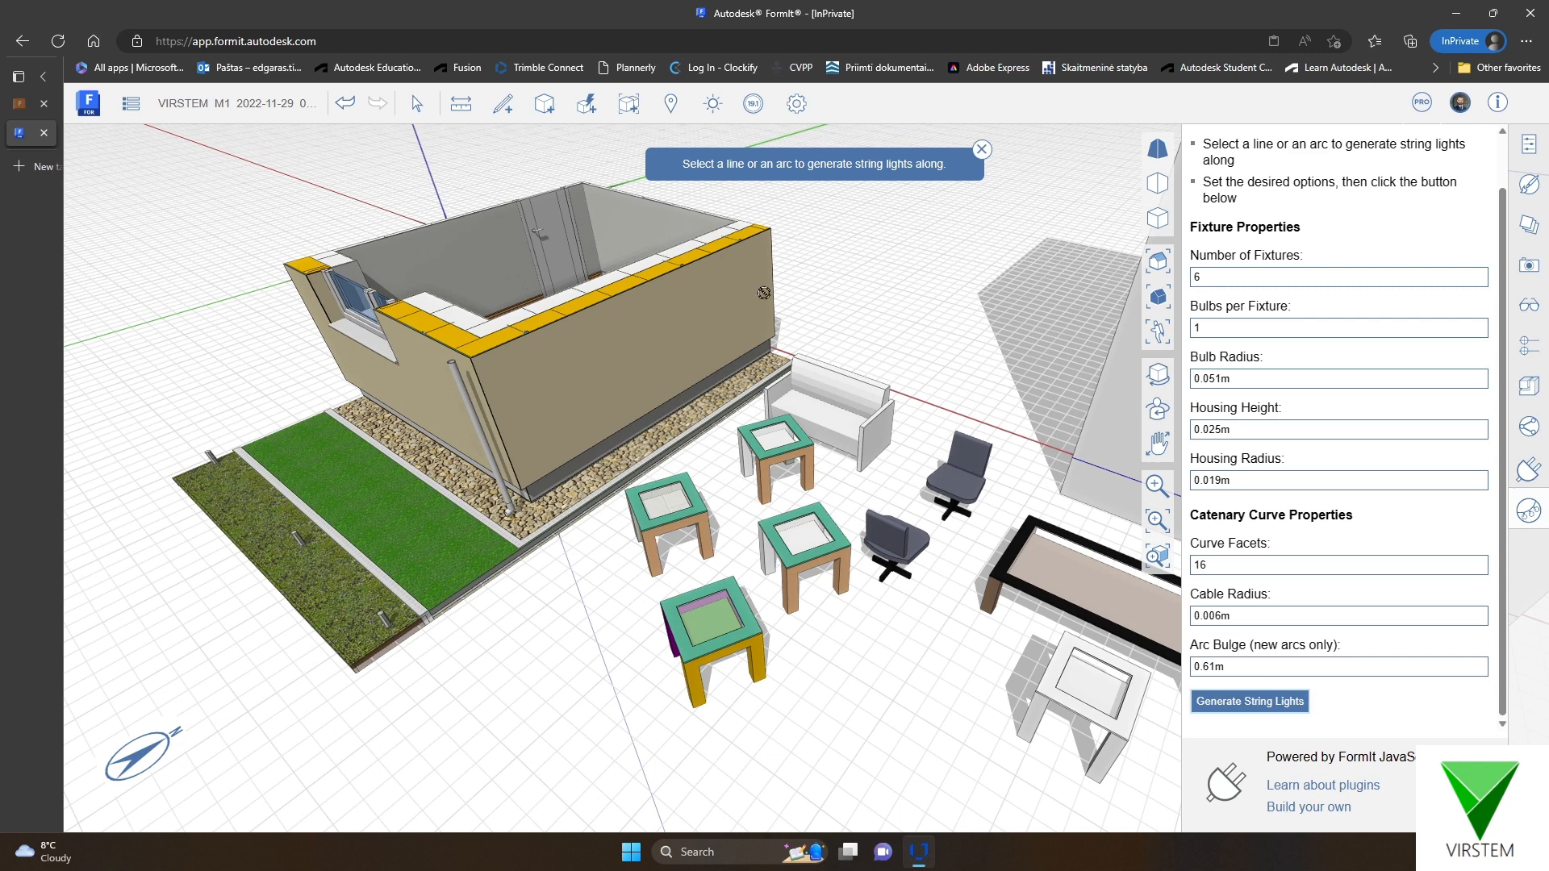
middle_click_drag(1019, 472, 665, 317)
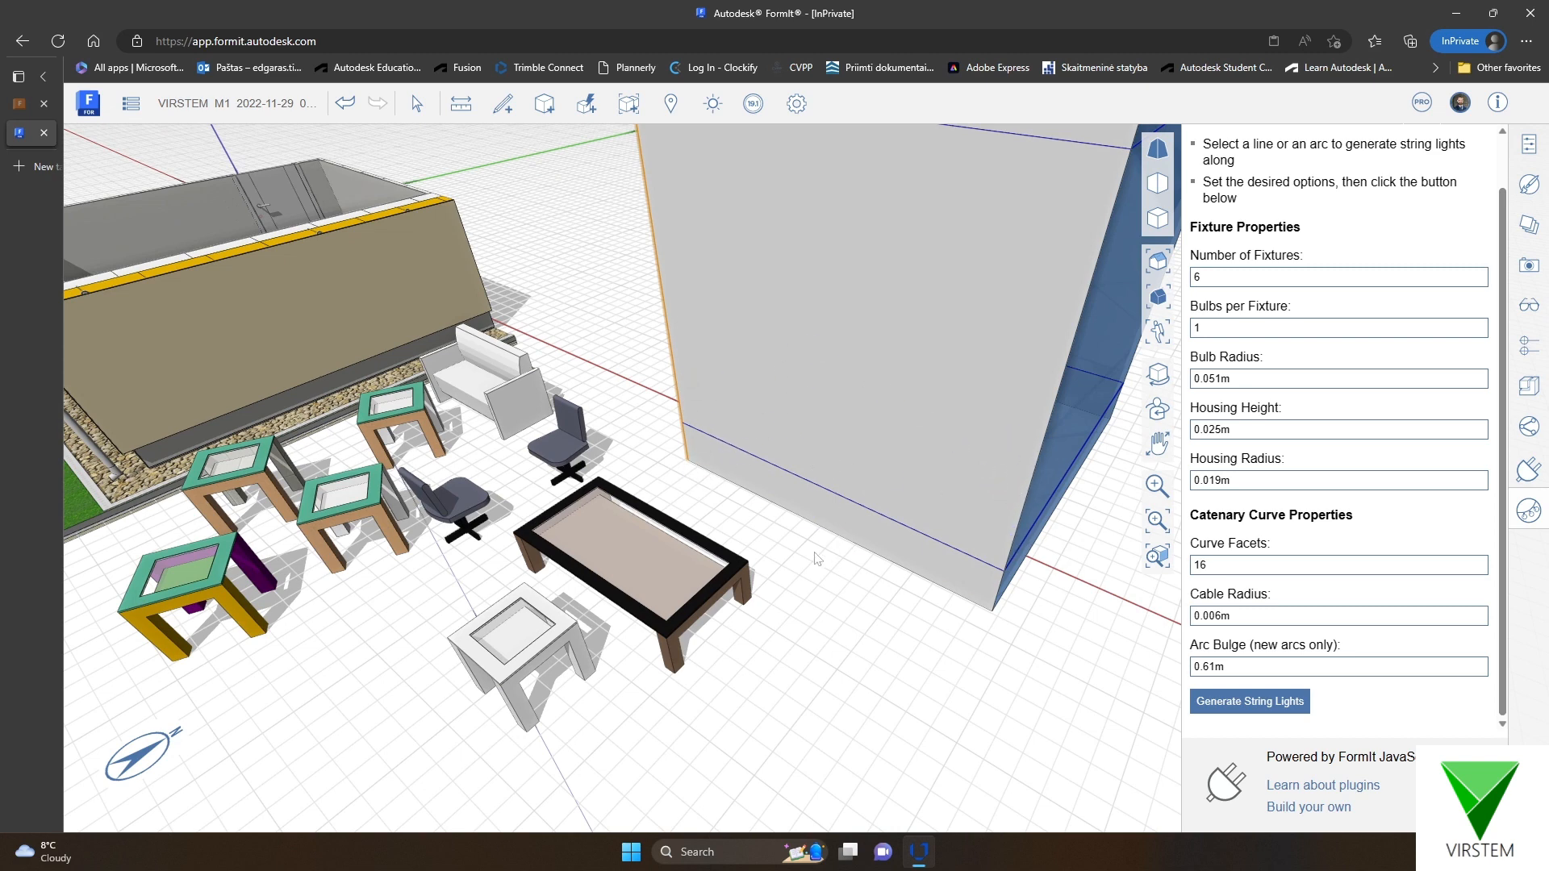
left_click(674, 305)
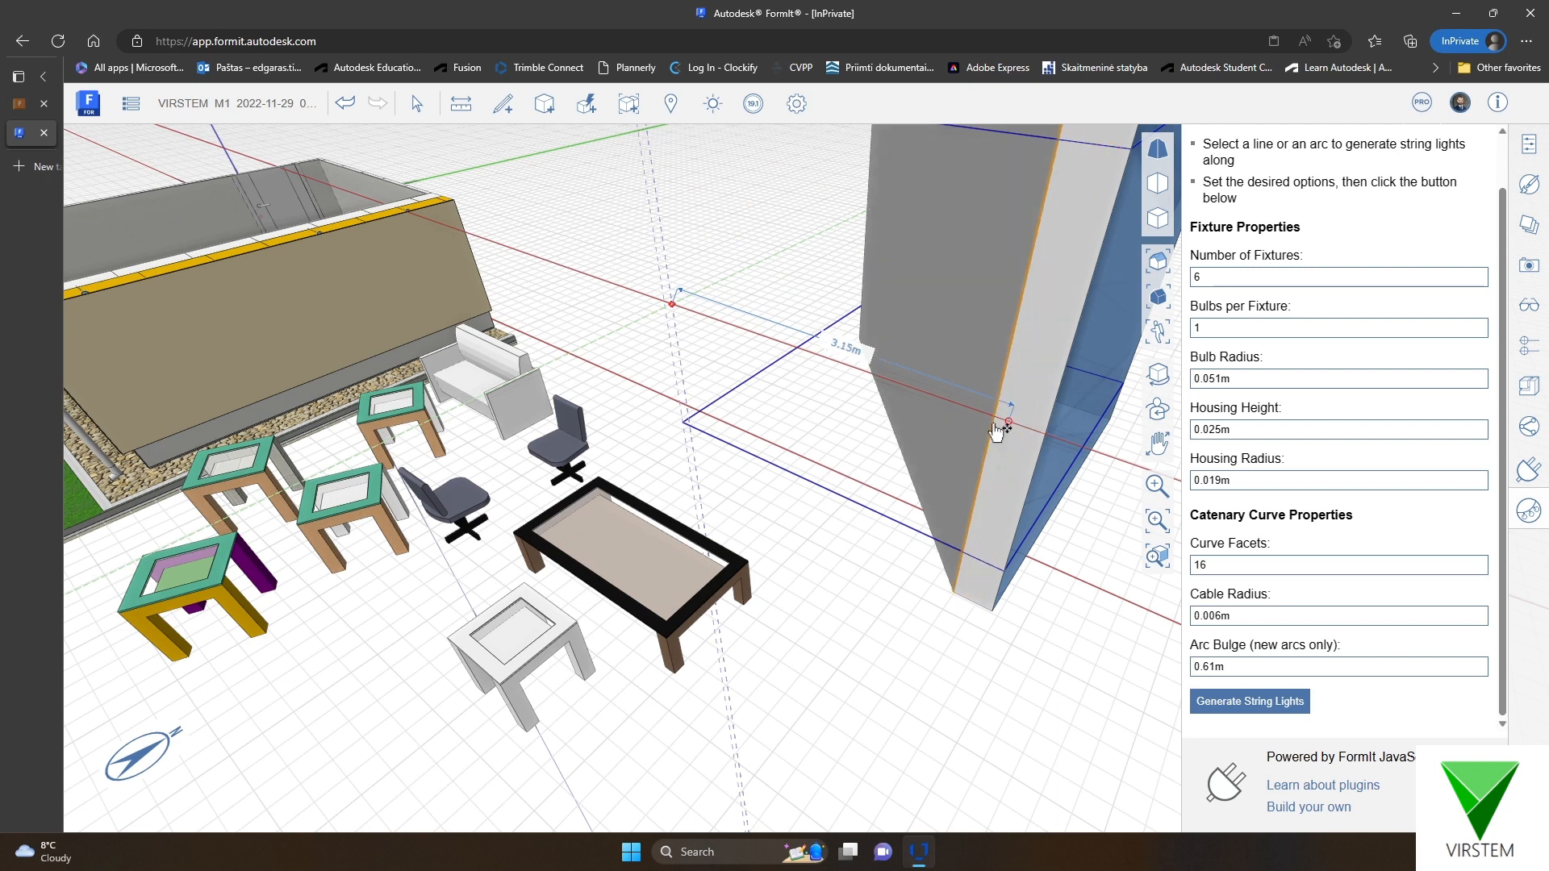
key("Escape")
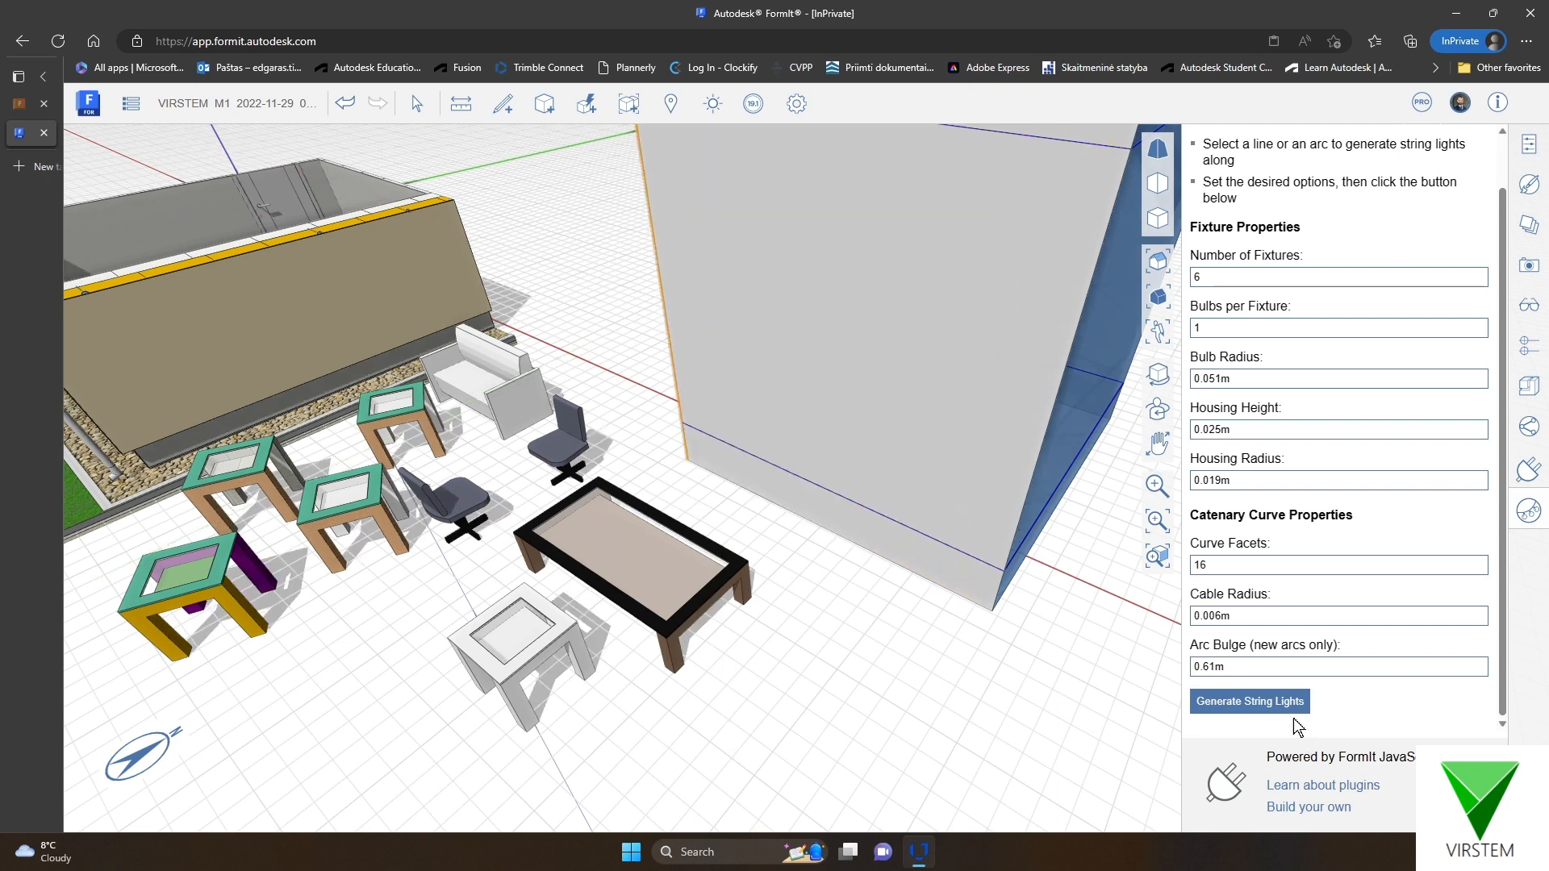
left_click(1283, 700)
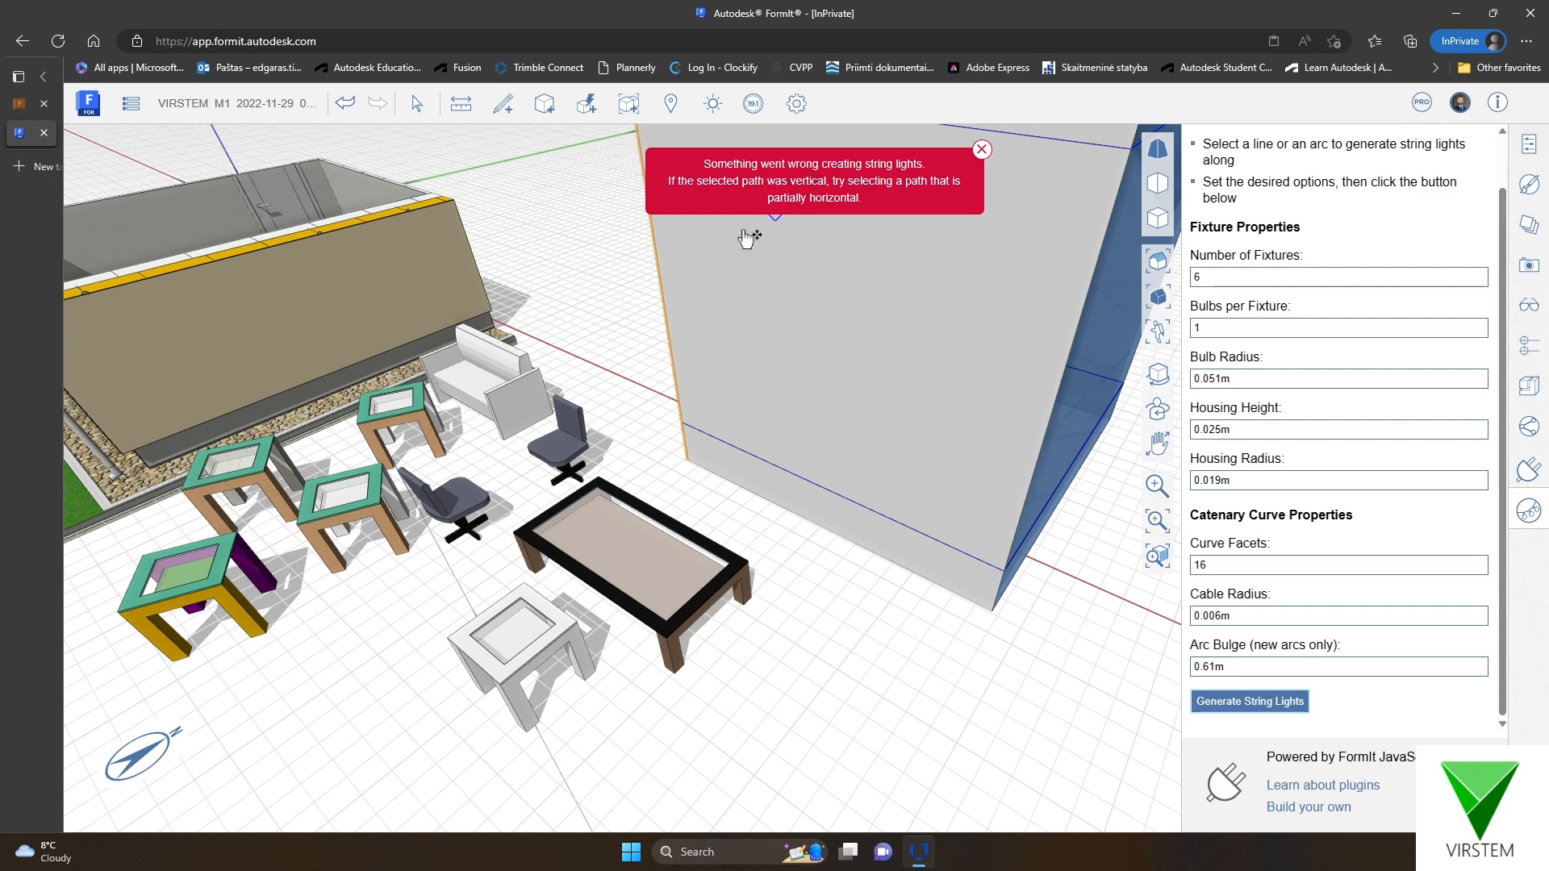
left_click(606, 323)
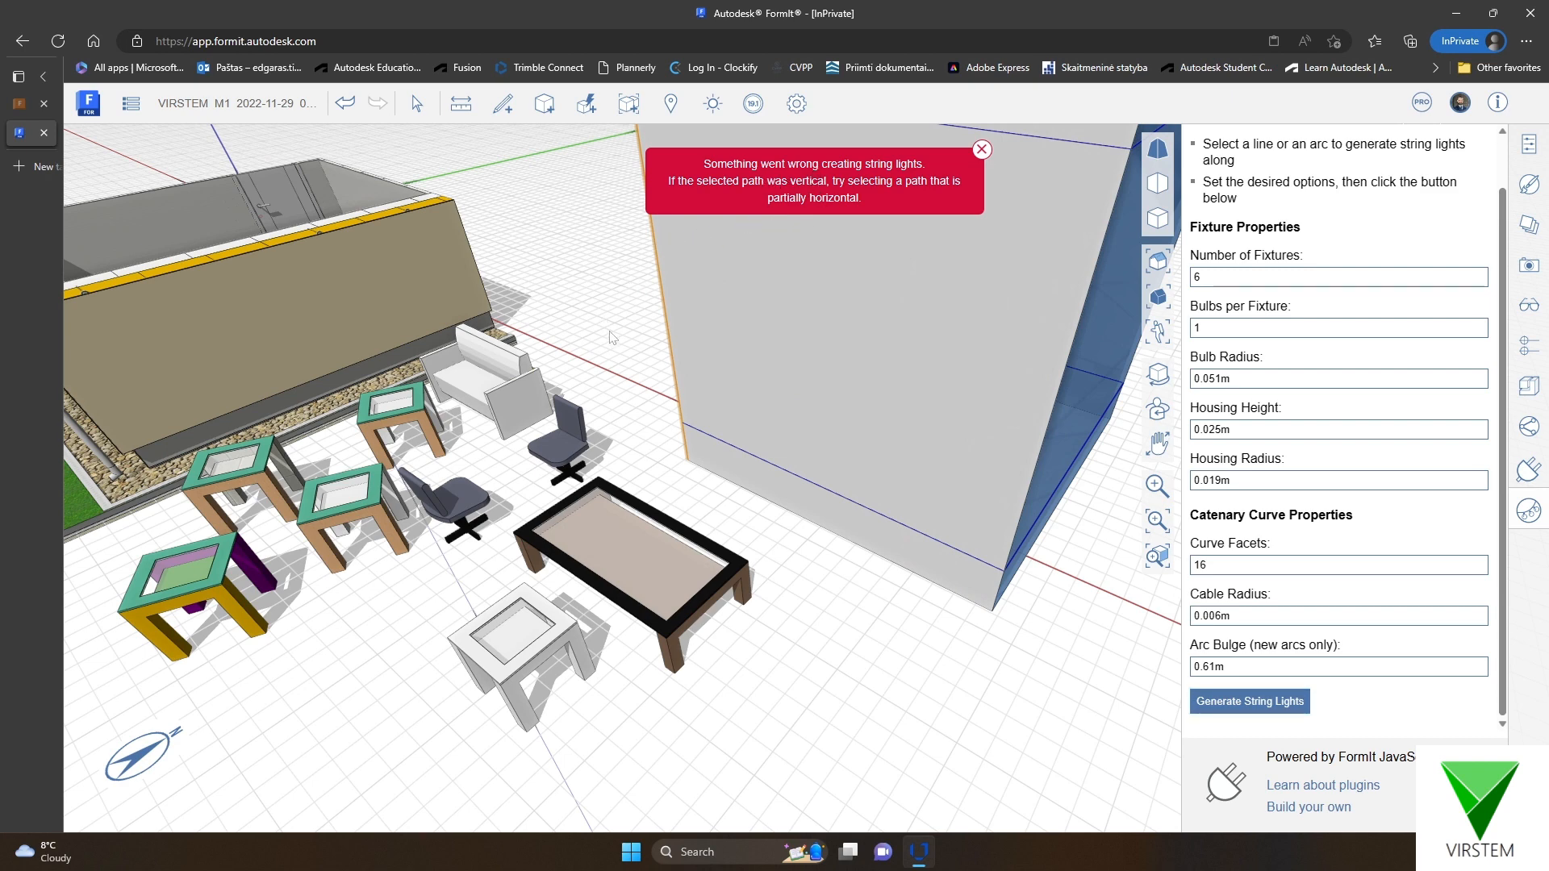
Draw a line from the upper corner of the room's yellow-edged wall to the tall block
left_click(502, 108)
left_click(543, 149)
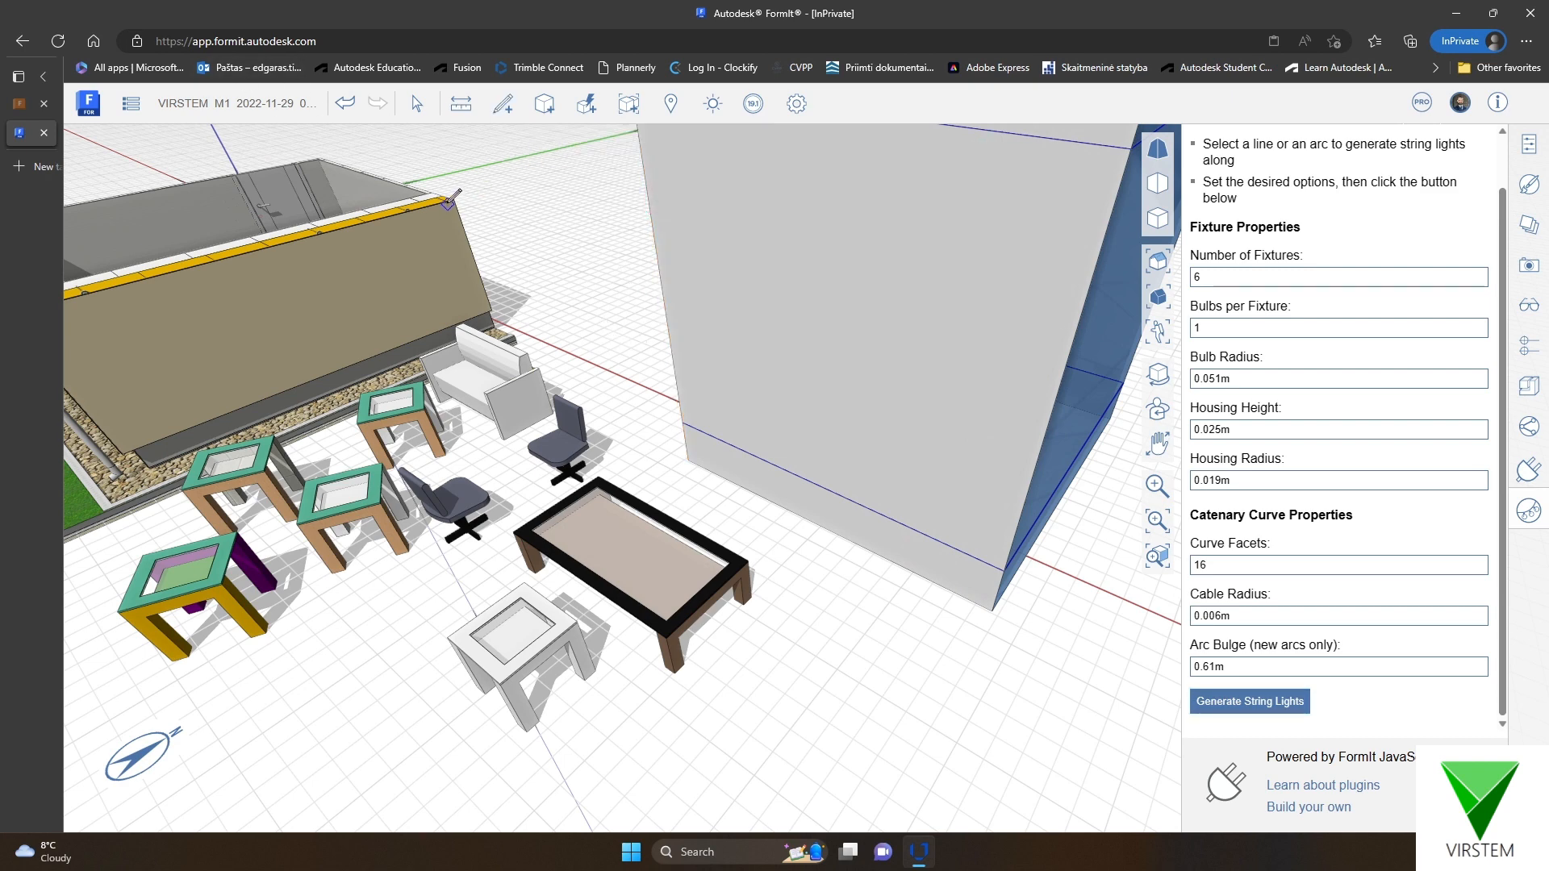
left_click(448, 201)
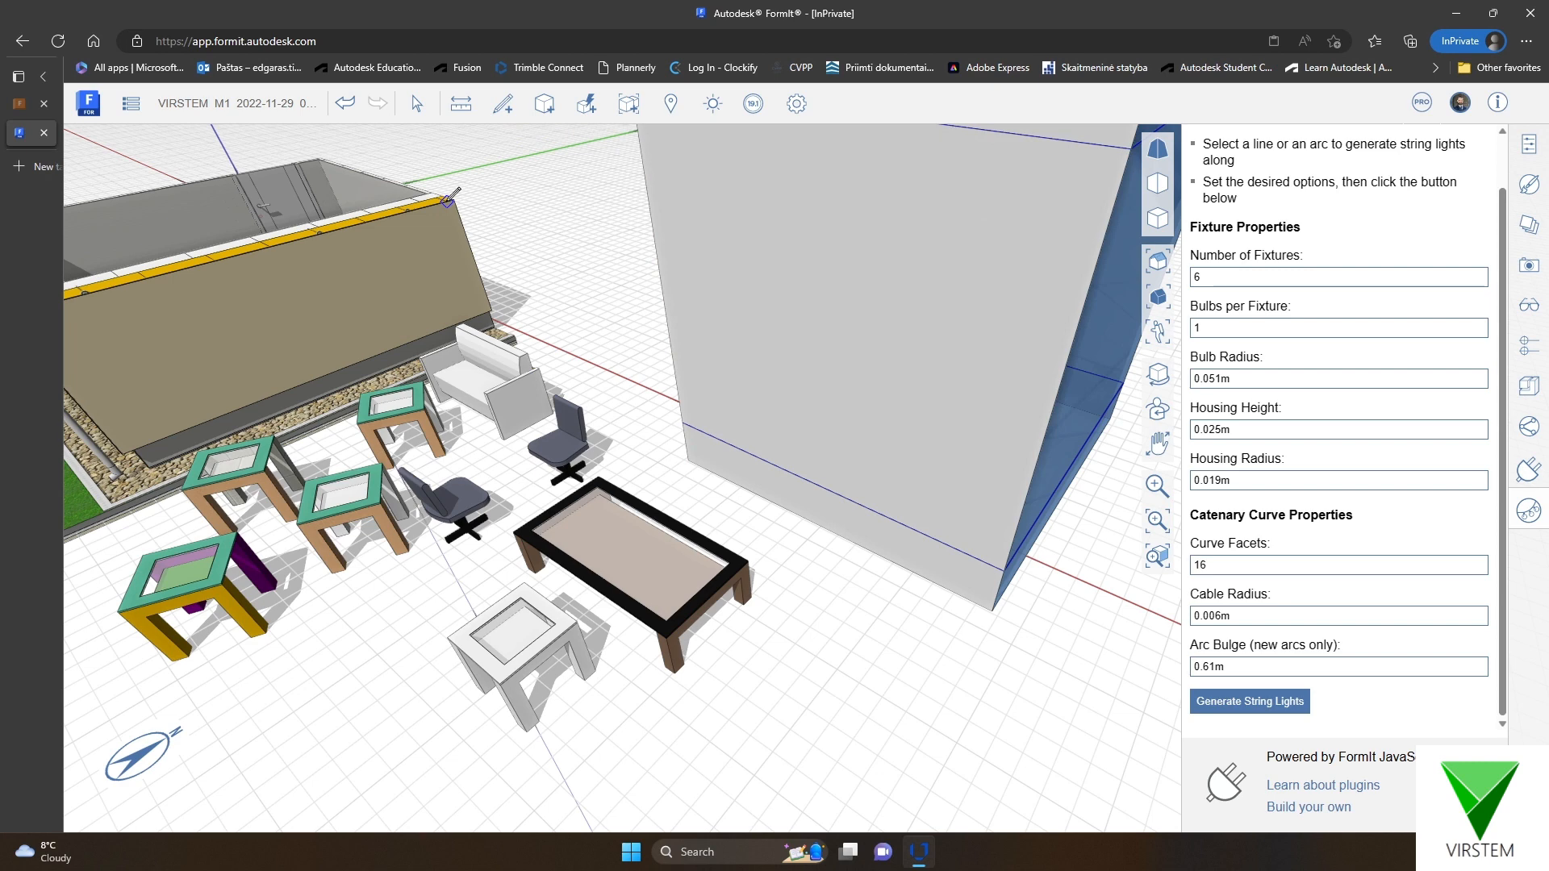
left_click(1055, 357)
key("Escape")
Generate string lights along the new line with 6 fixtures and 1 bulb per fixture
left_click(647, 253)
left_click(1253, 710)
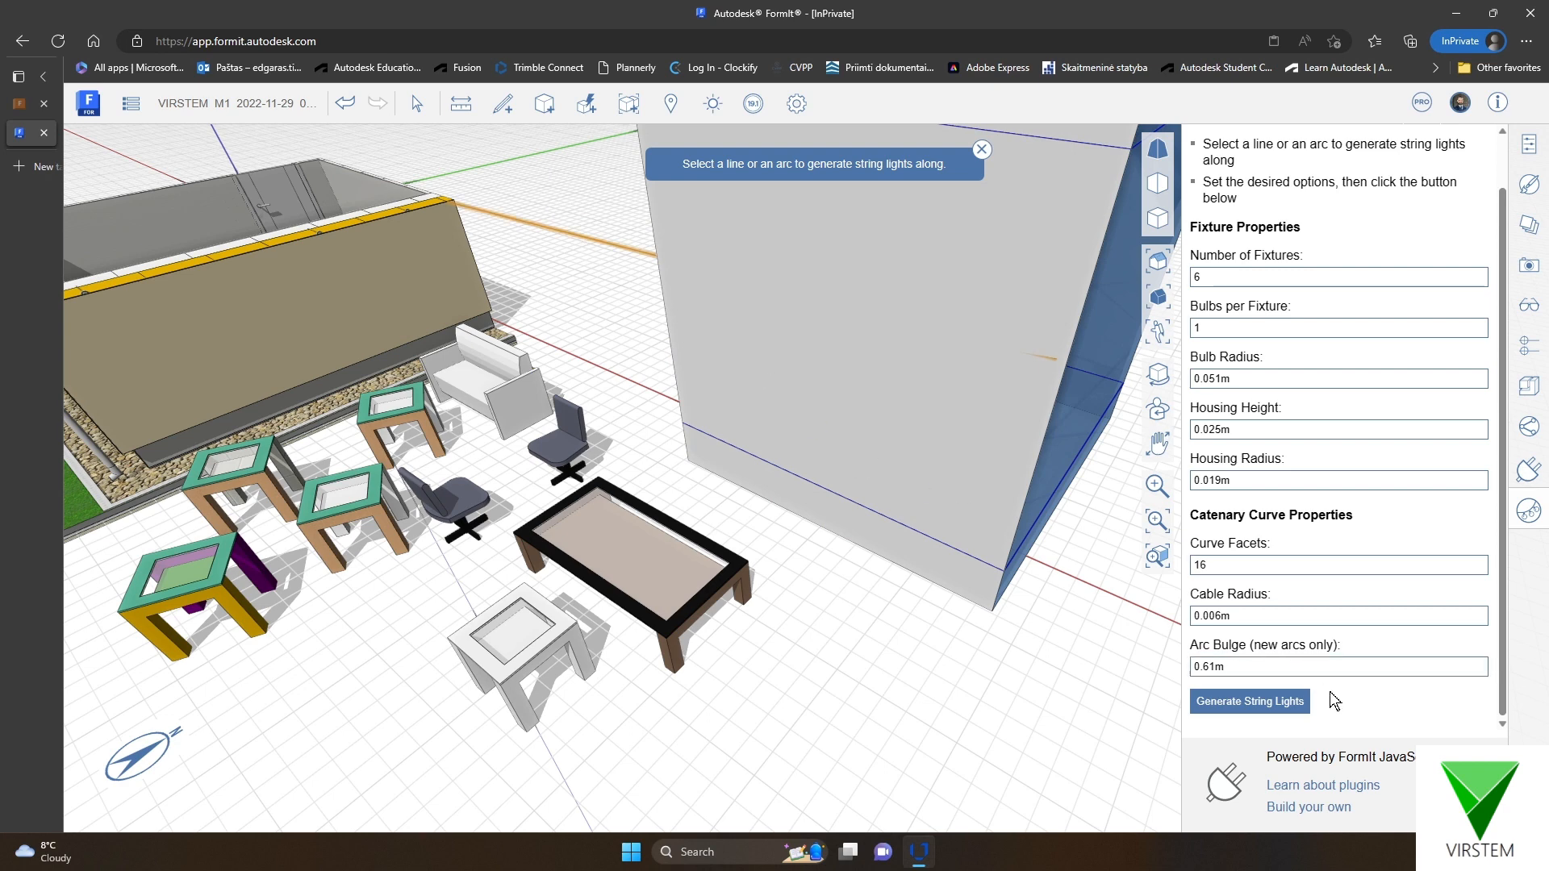
left_click(1274, 710)
Examine the string lights between the room and the tall block, and review the plugin's fixture and catenary curve properties
scroll(537, 270, "up", 5)
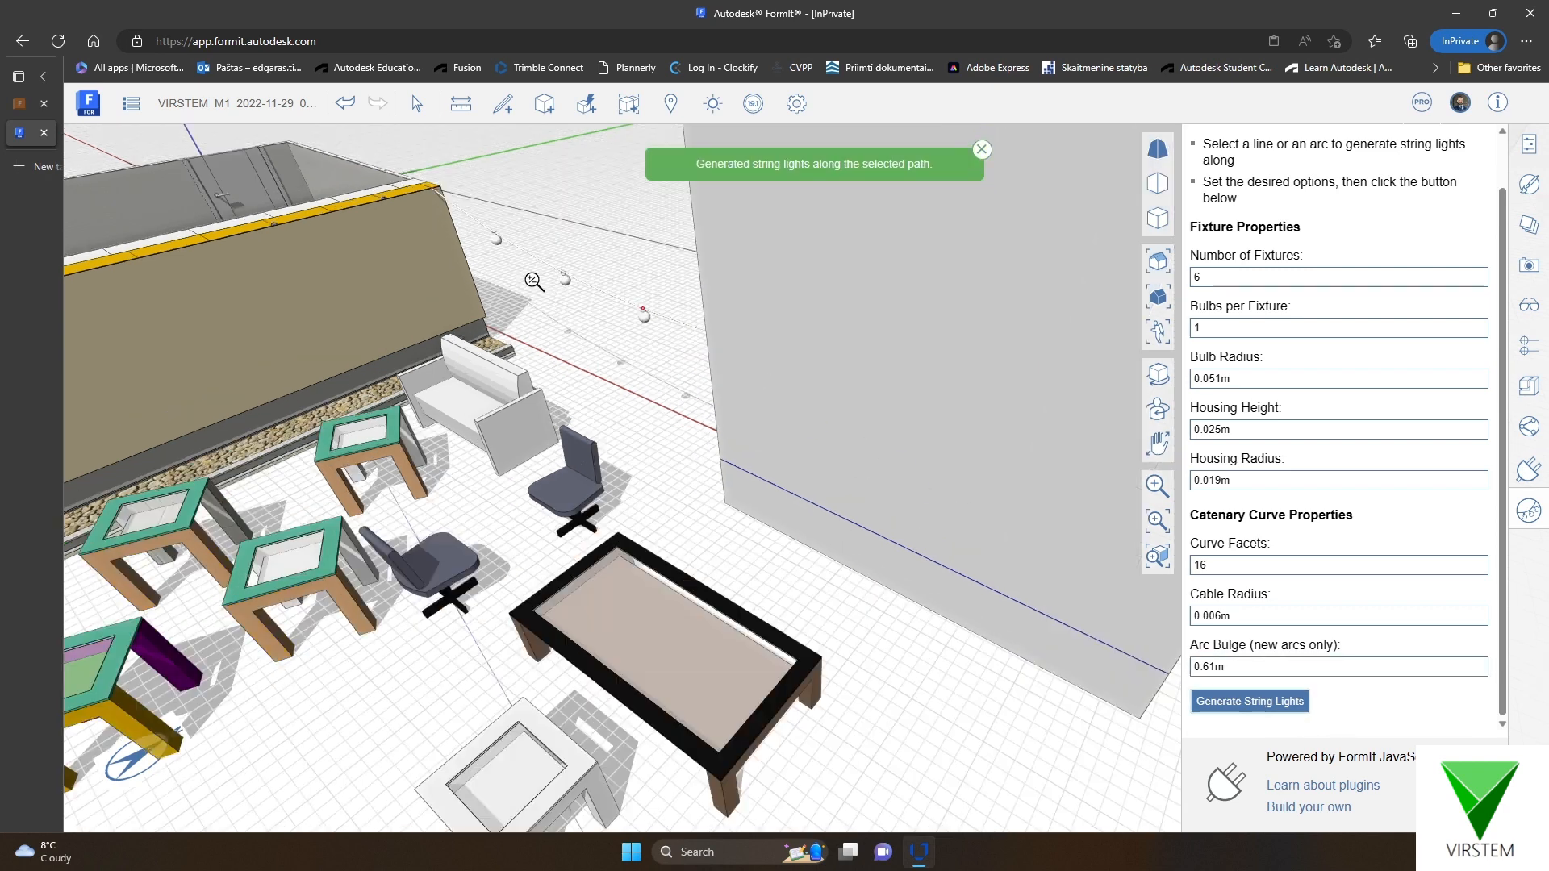
scroll(597, 260, "up", 4)
right_click_drag(671, 552, 746, 550)
scroll(535, 467, "down", 6)
middle_click_drag(722, 449, 508, 421)
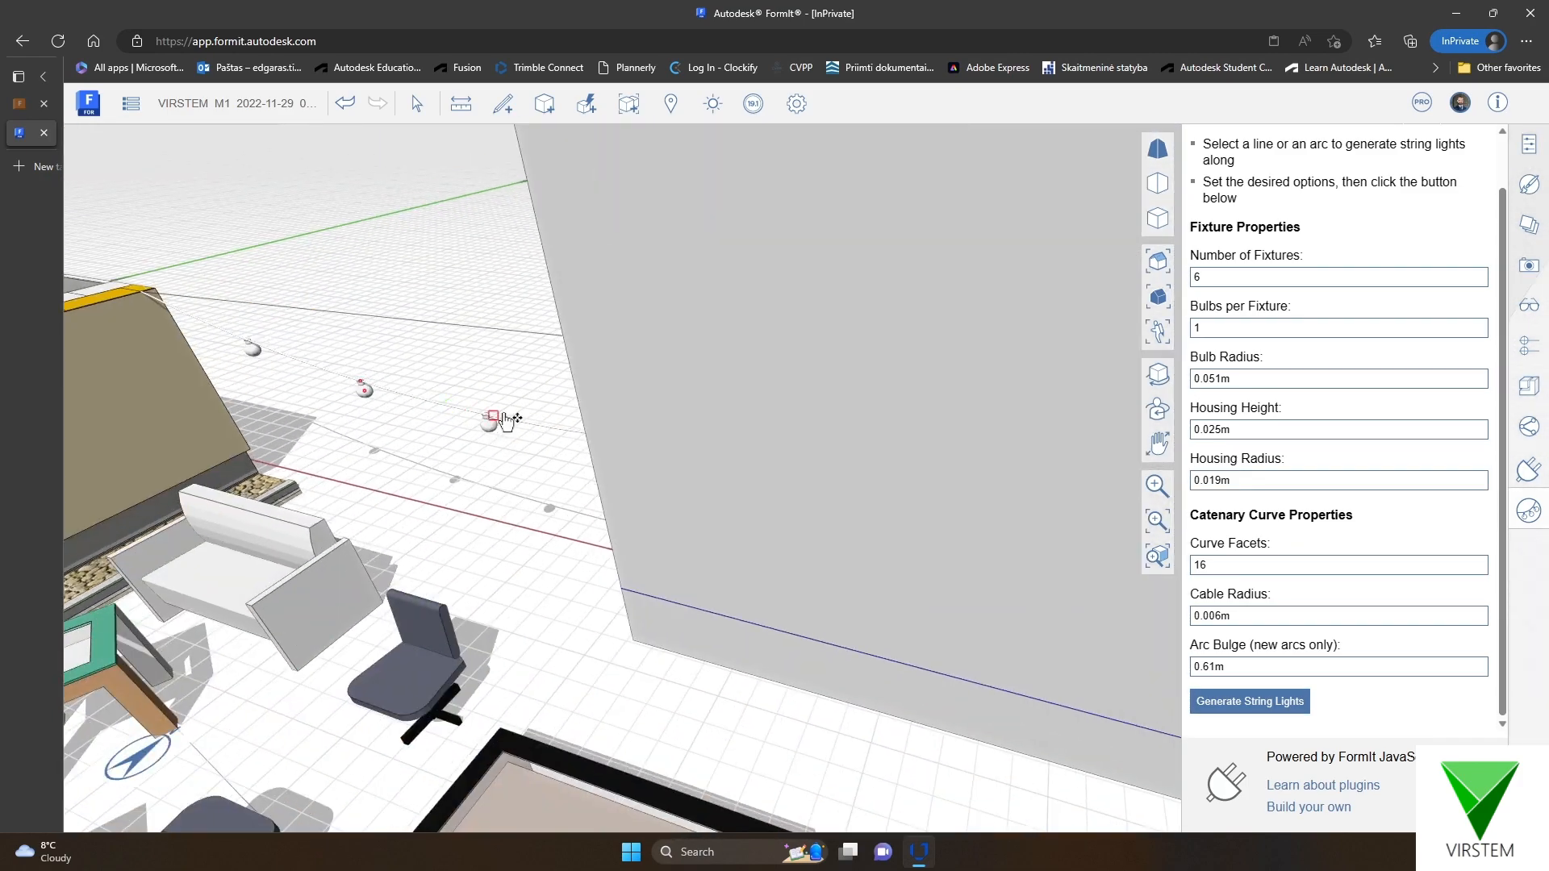
scroll(508, 325, "down", 3)
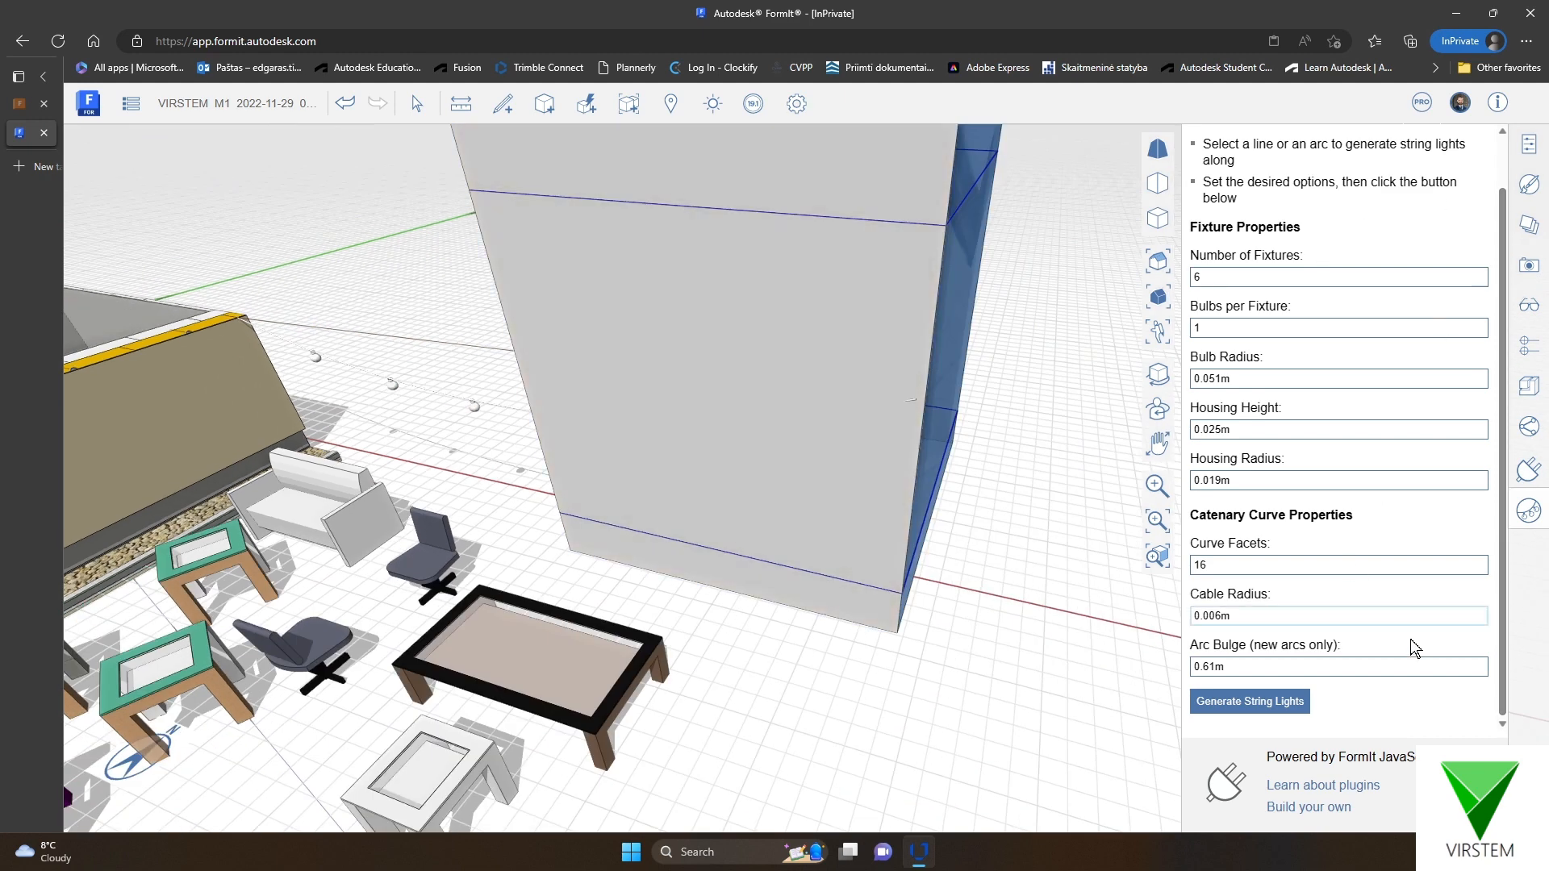
scroll(1402, 452, "up", 1)
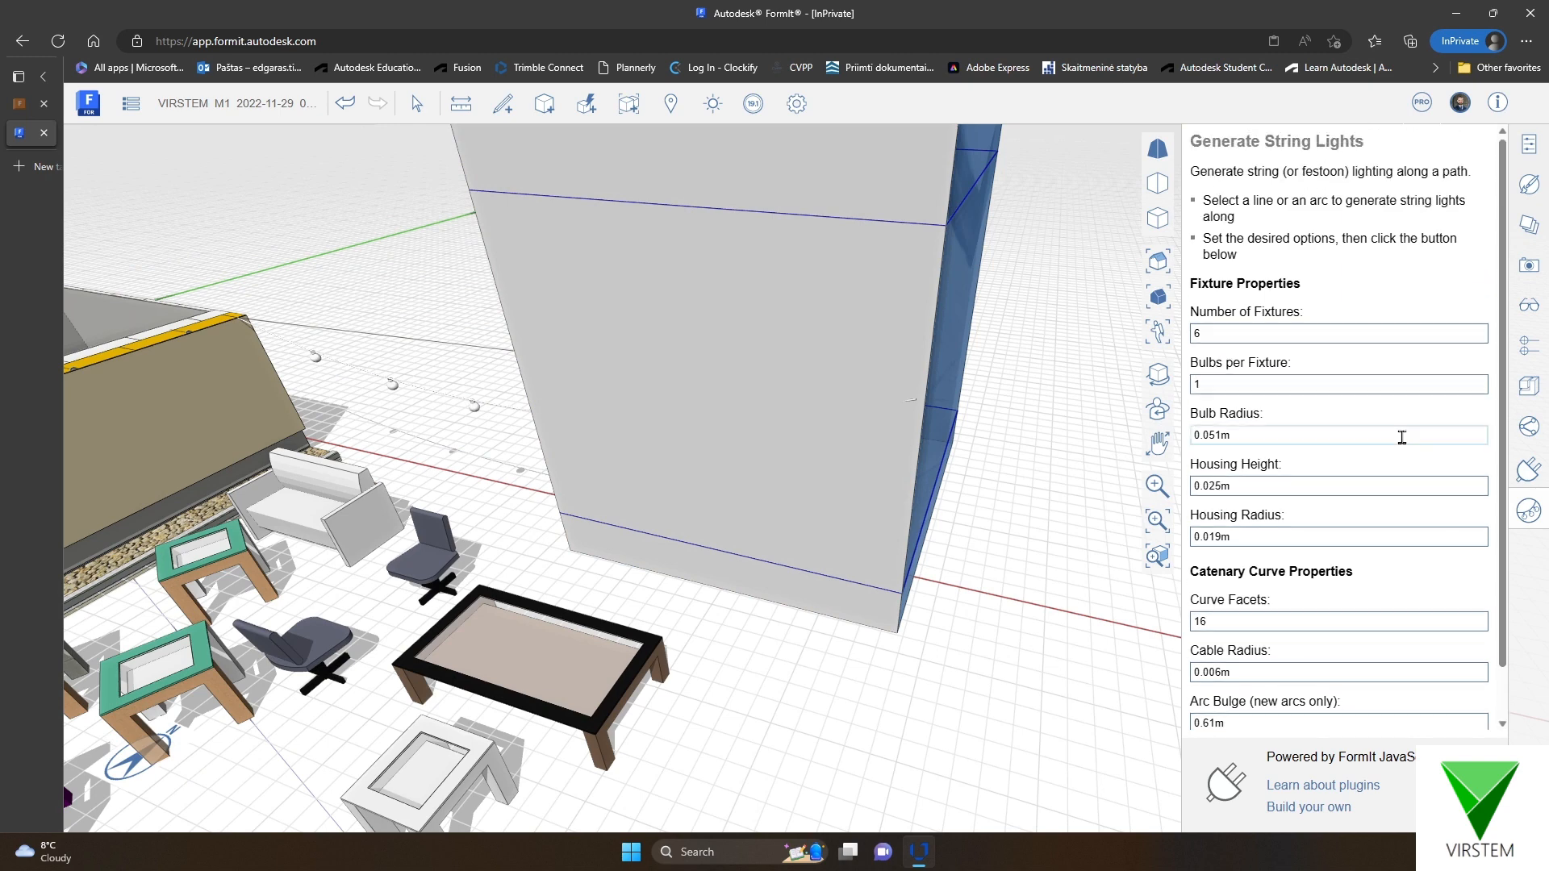
scroll(1394, 525, "down", 1)
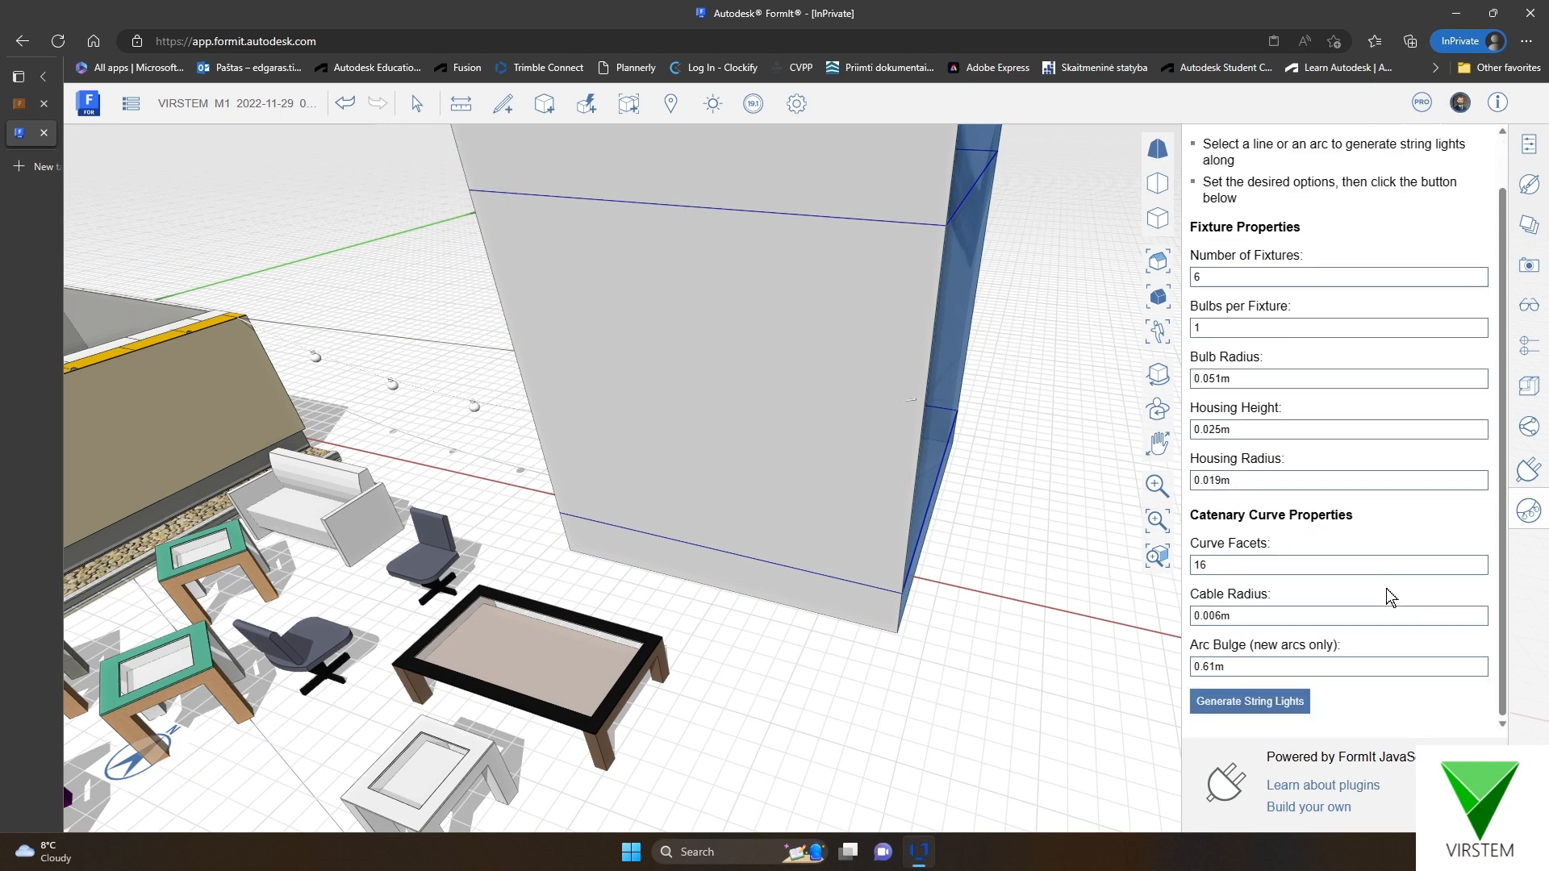
Install the 3D Context Creator plugin from the Recommended category of the Plugin Manager and open it
left_click(1534, 476)
scroll(1327, 373, "up", 10)
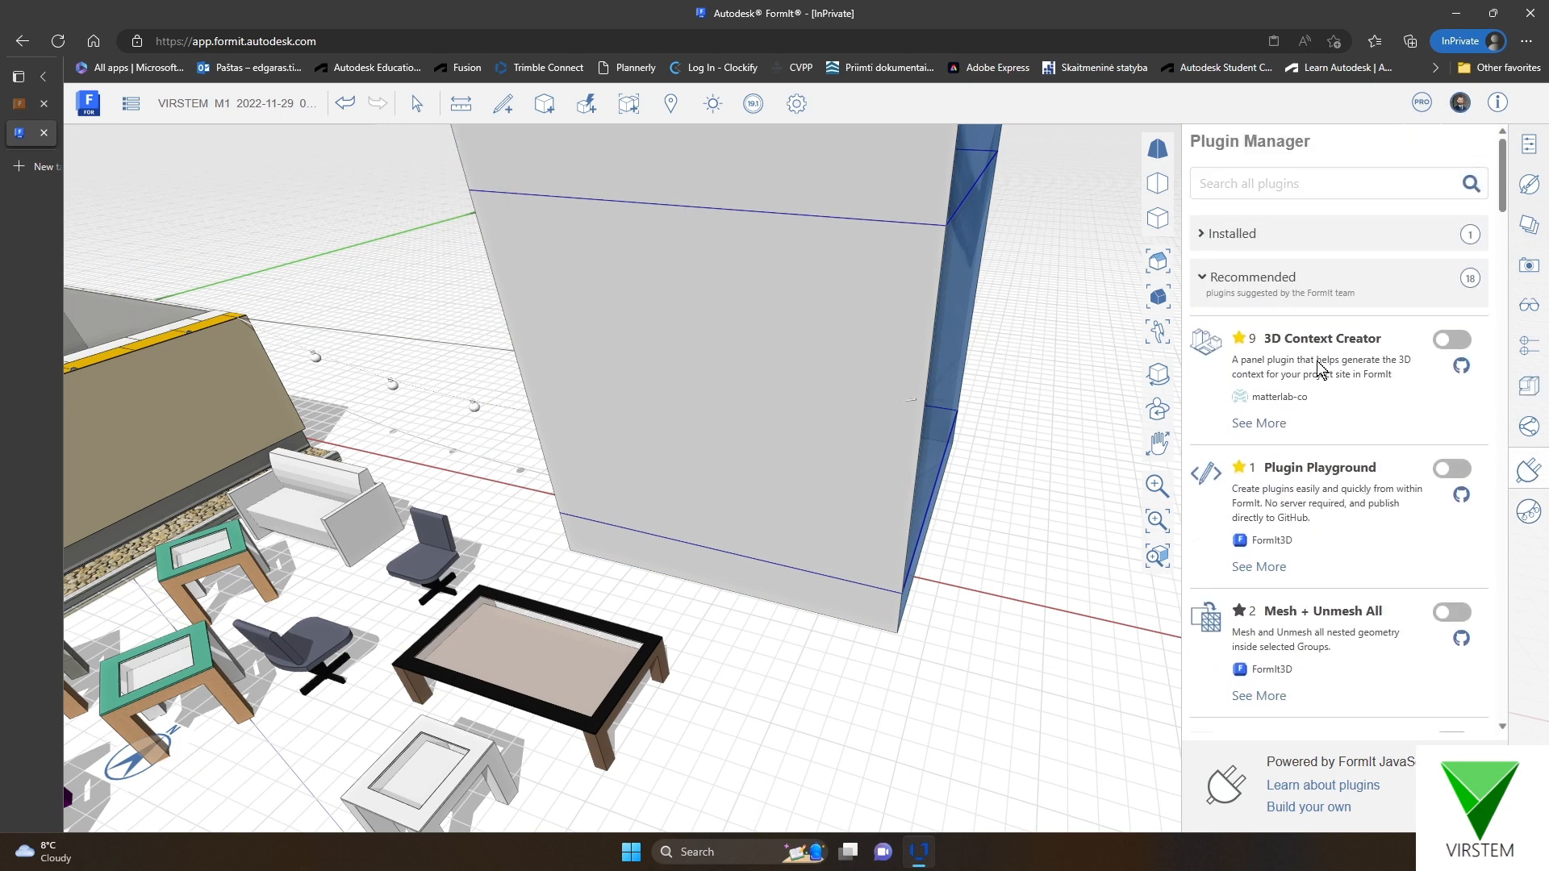
scroll(420, 351, "down", 3)
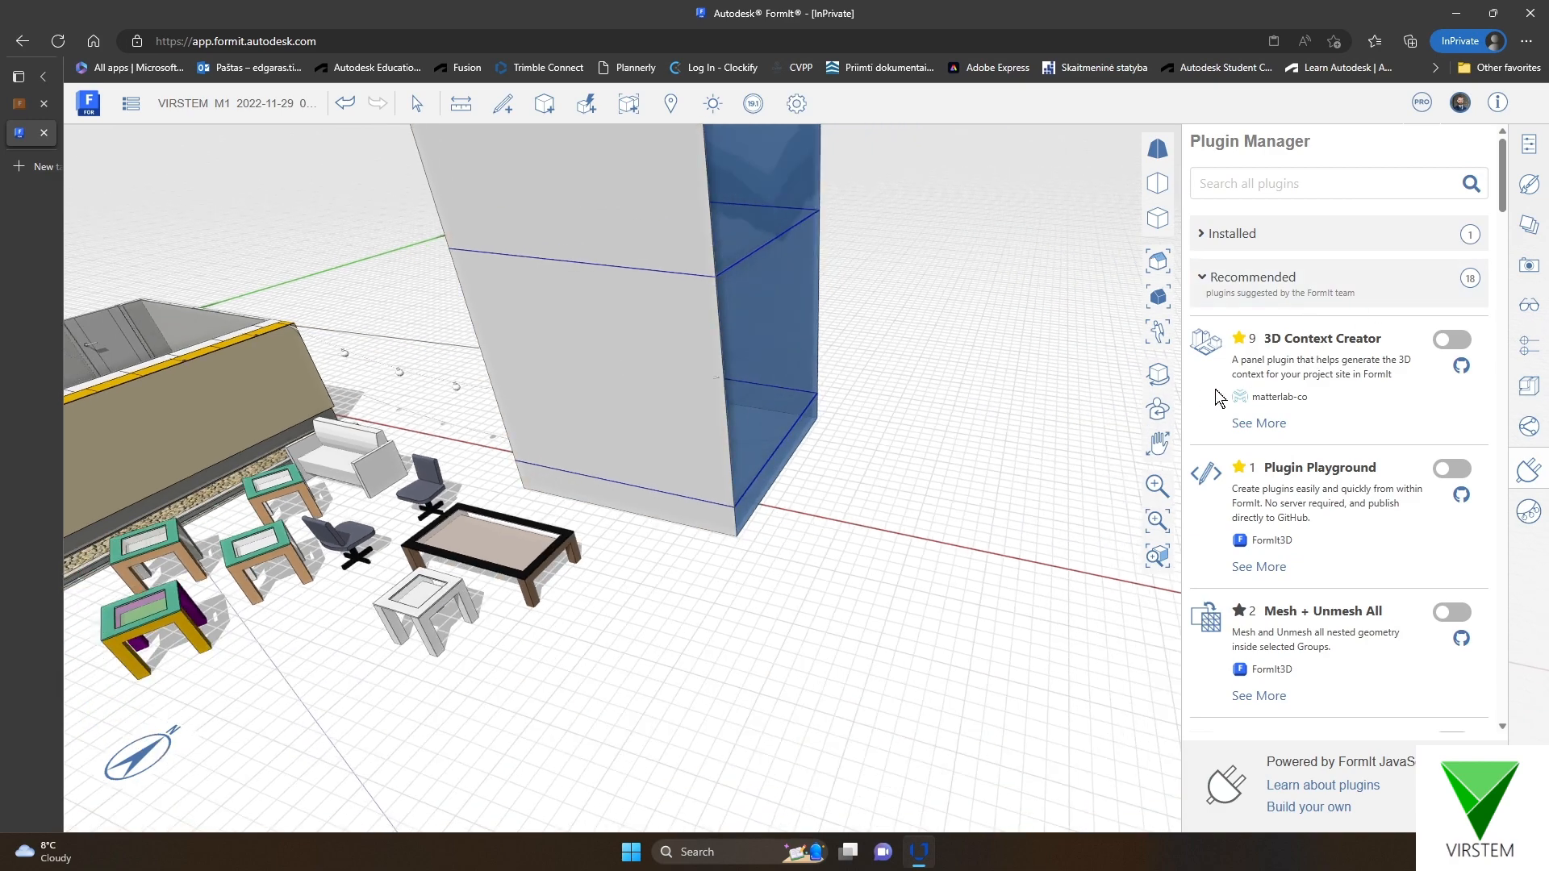
right_click_drag(807, 548, 795, 617)
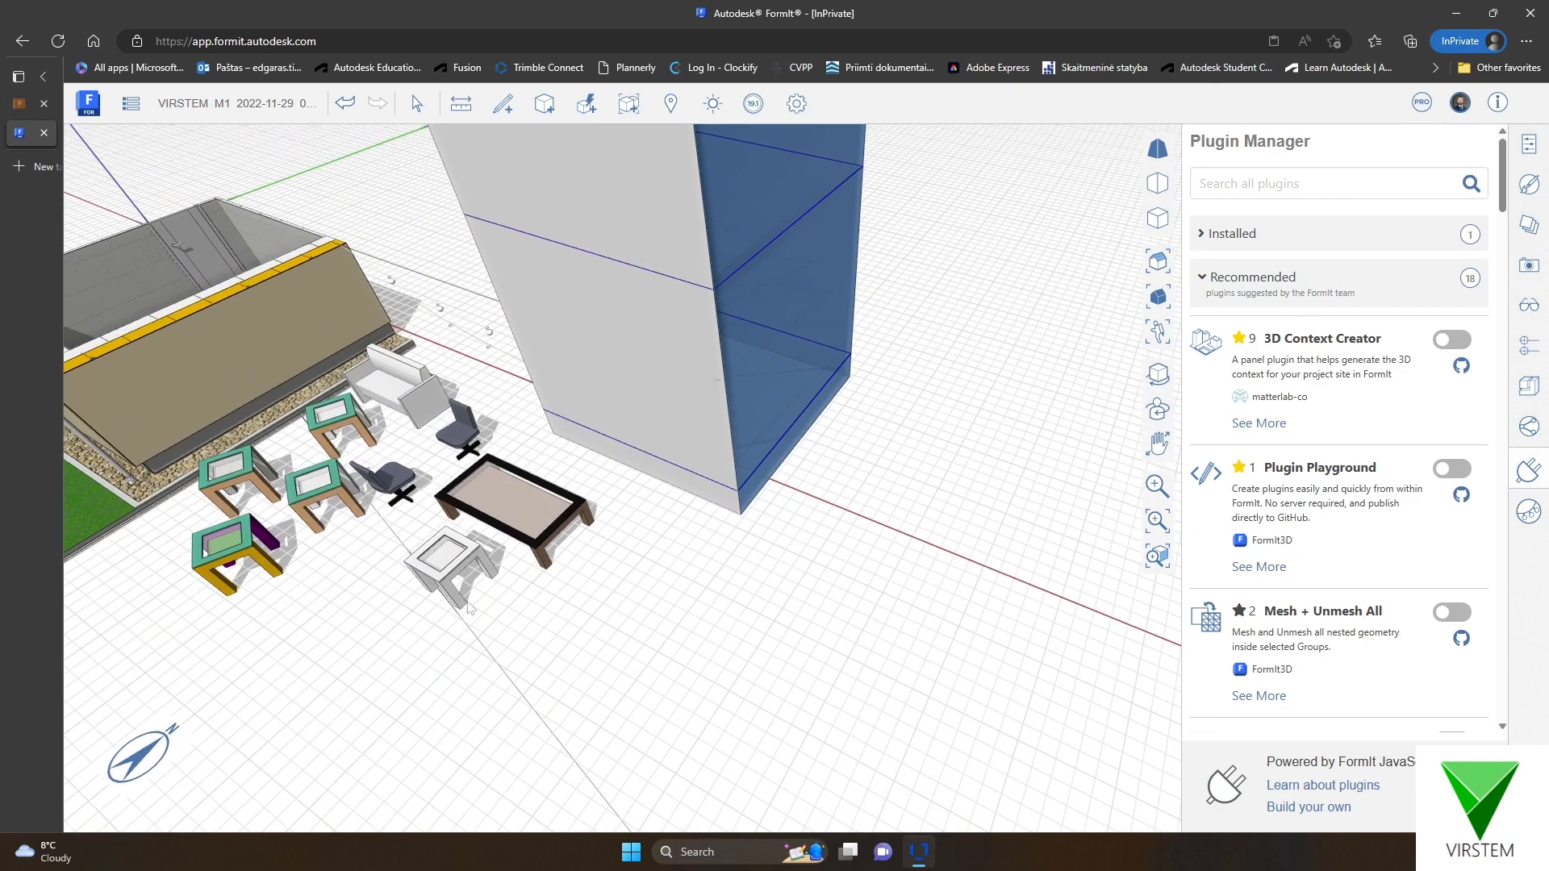
middle_click_drag(303, 520, 516, 510)
scroll(516, 510, "down", 3)
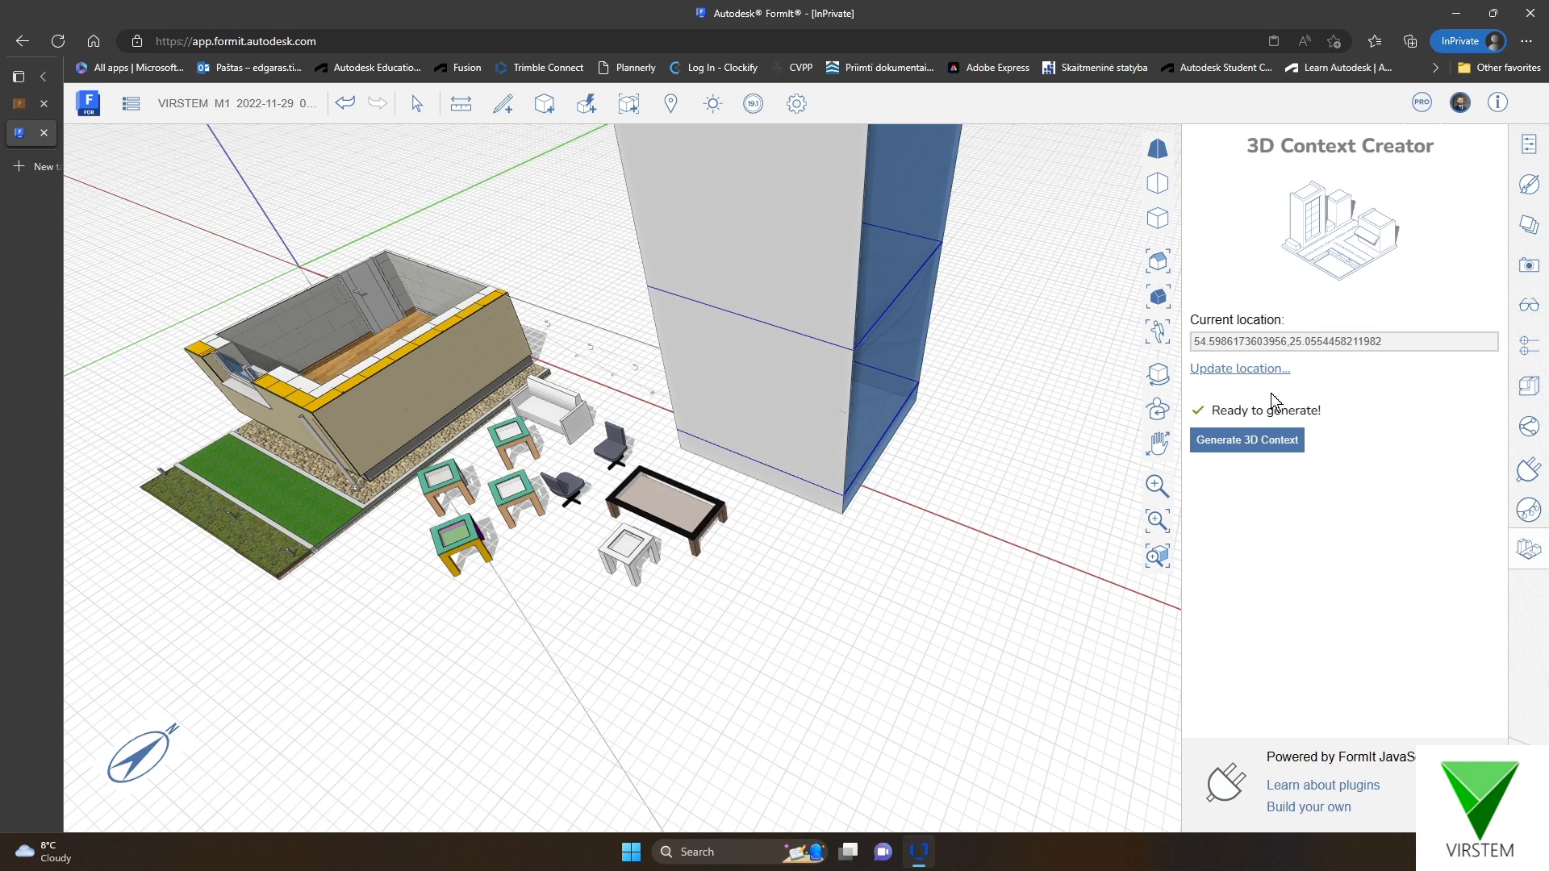
Generate the 3D context for the project's current location and inspect the surrounding building masses
left_click(1252, 442)
scroll(964, 487, "down", 5)
scroll(739, 429, "down", 10)
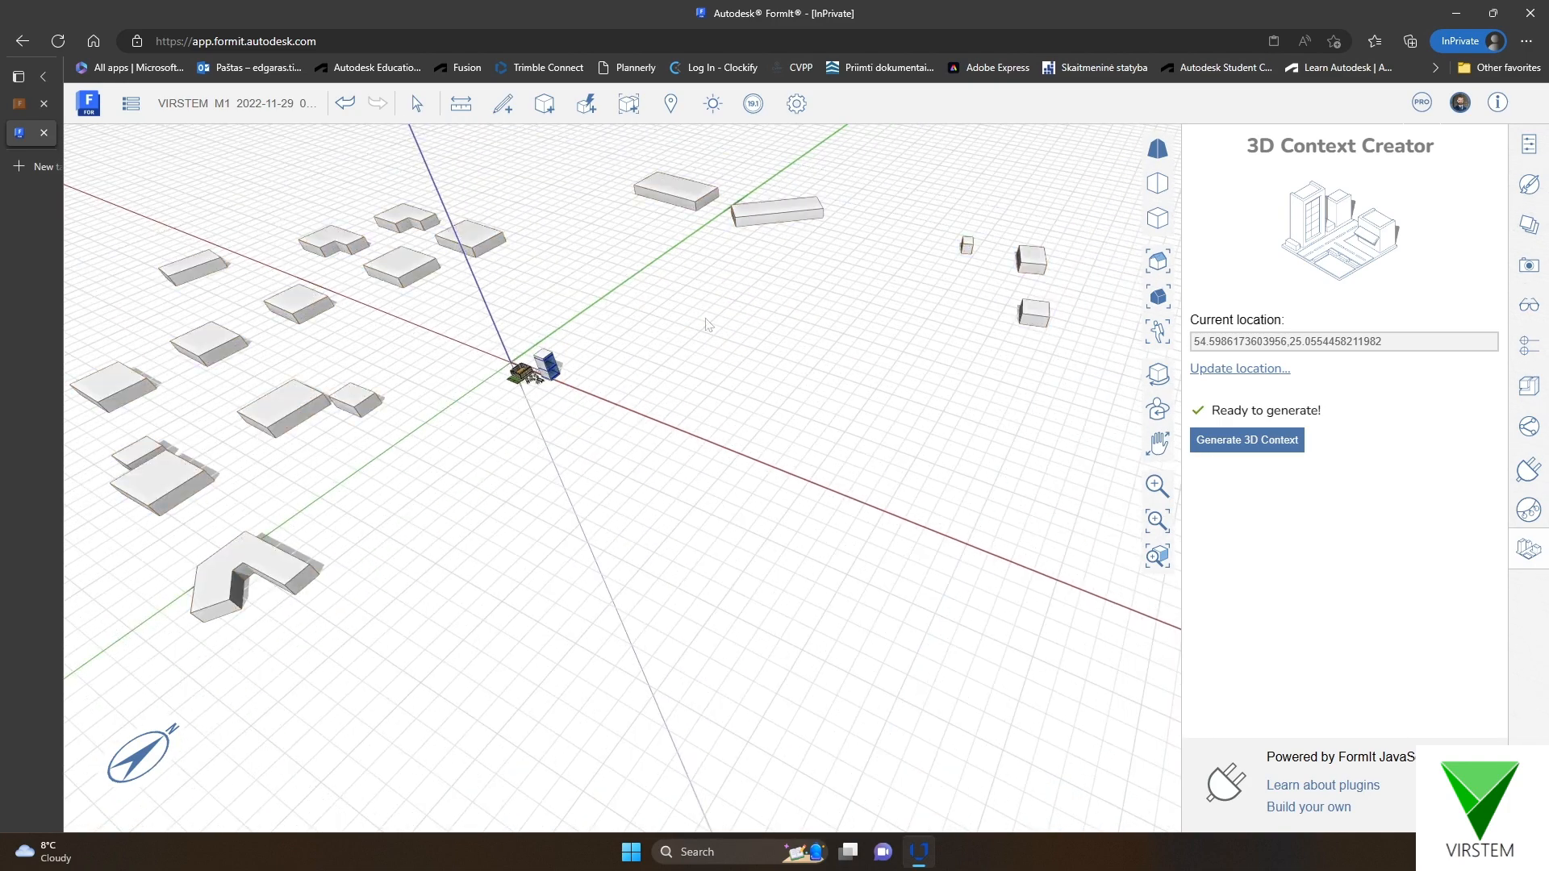
middle_click_drag(706, 323, 647, 266)
left_click(292, 507)
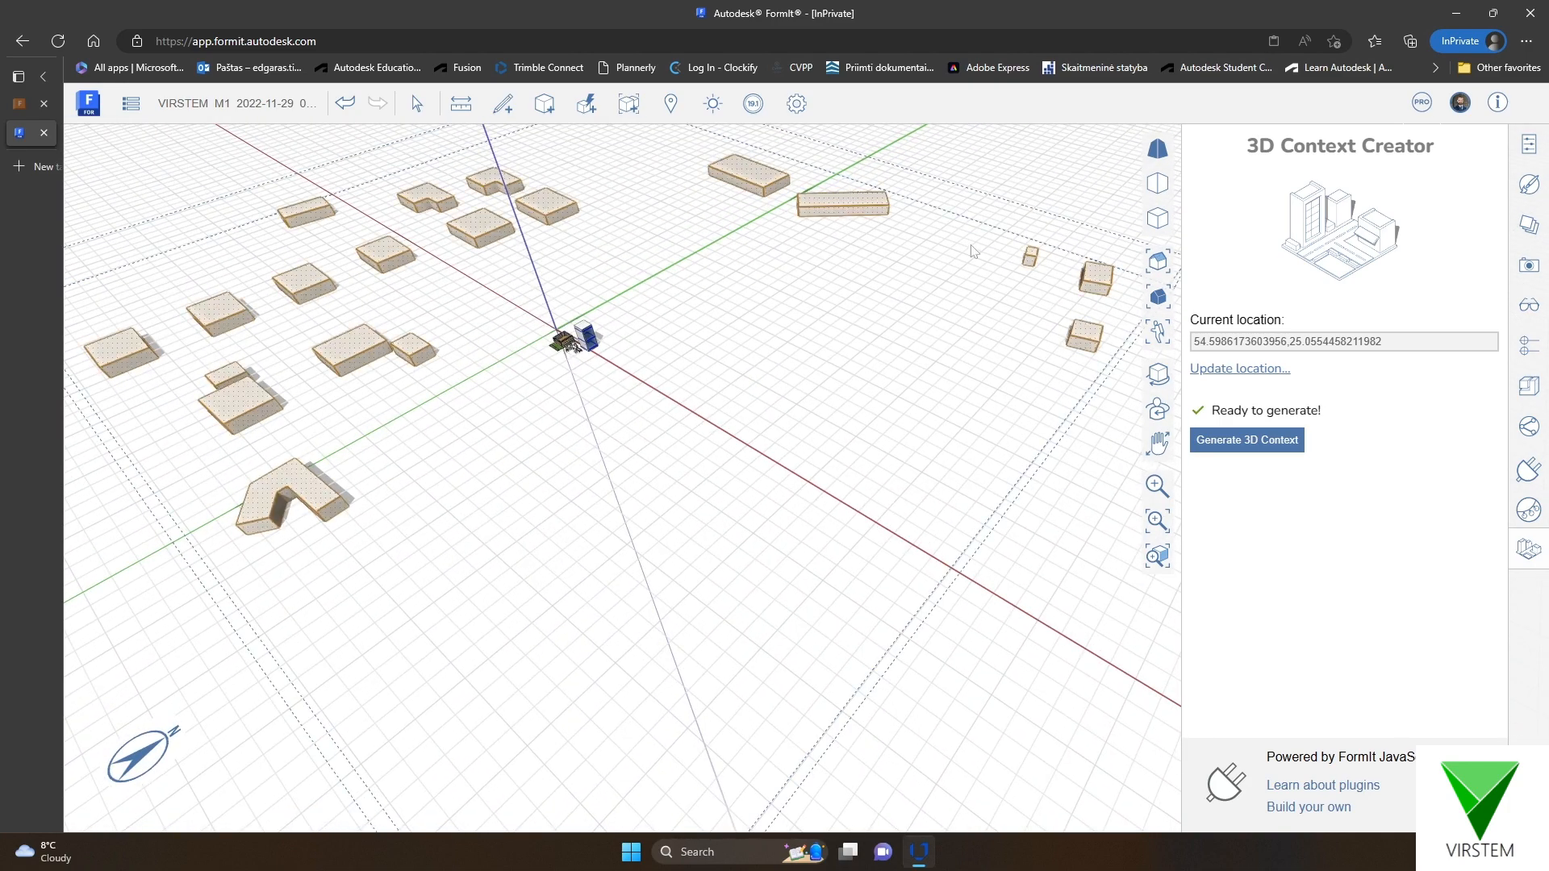
scroll(428, 345, "up", 3)
scroll(428, 345, "up", 2)
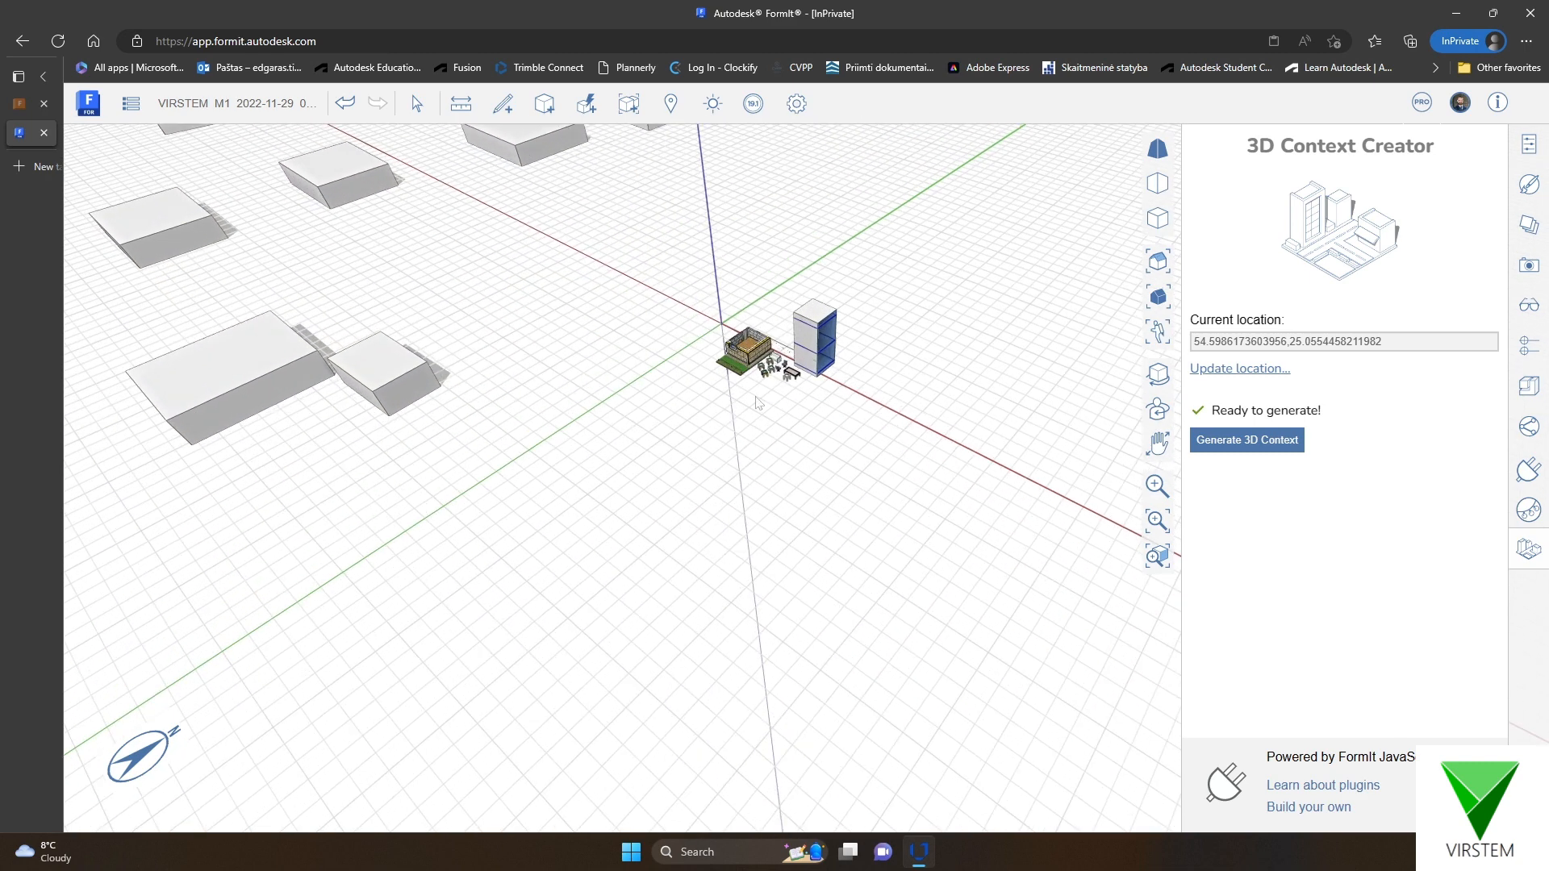
scroll(951, 277, "up", 3)
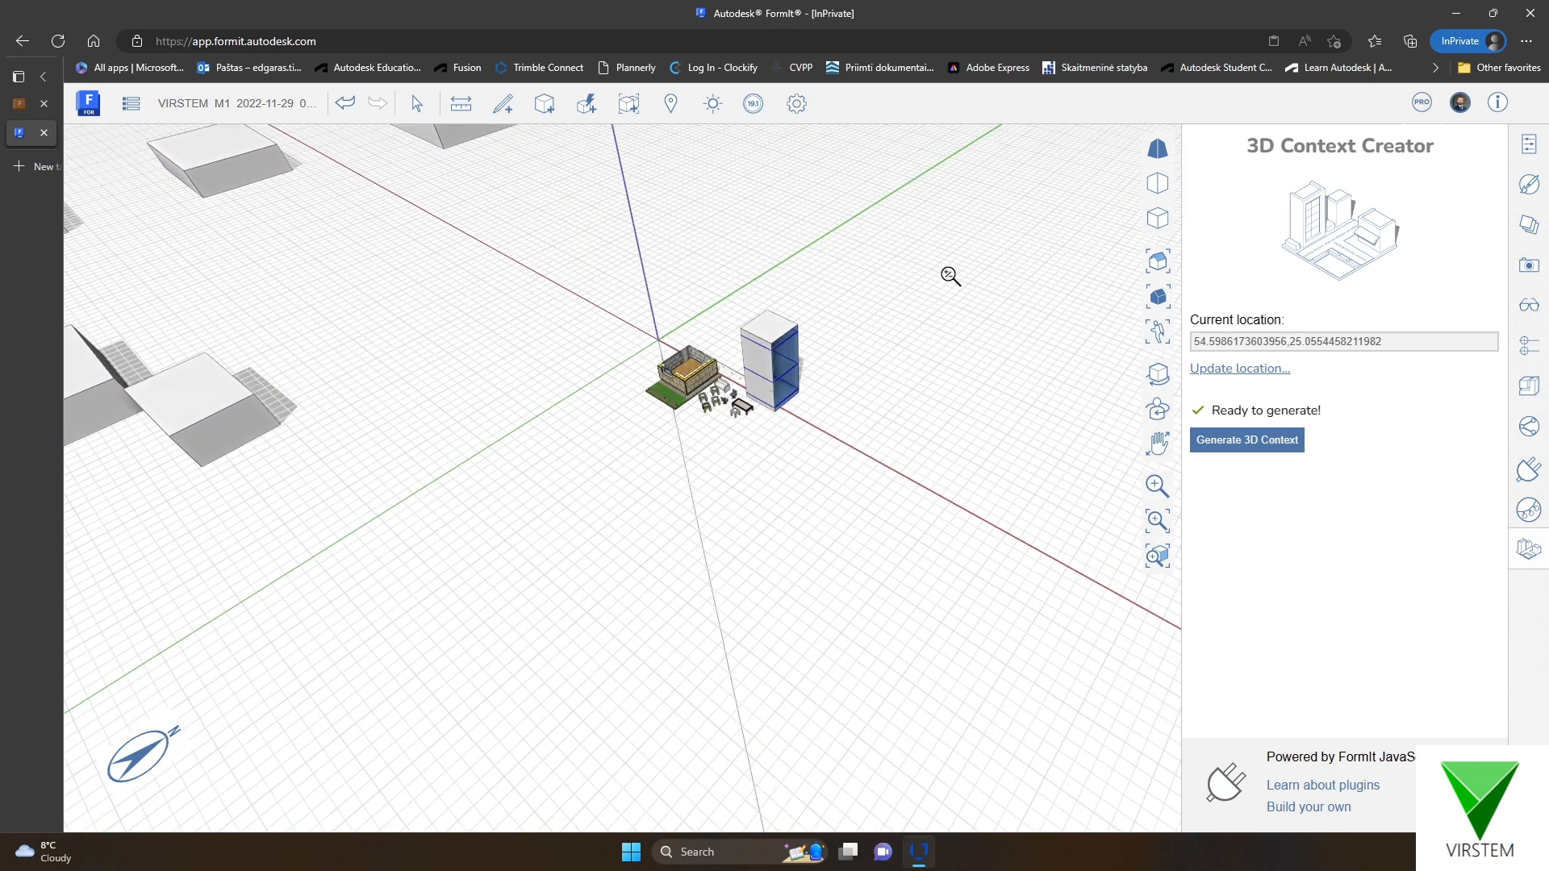
Show the Terrain layer to compare it with the context buildings, and hide it again
left_click(1532, 227)
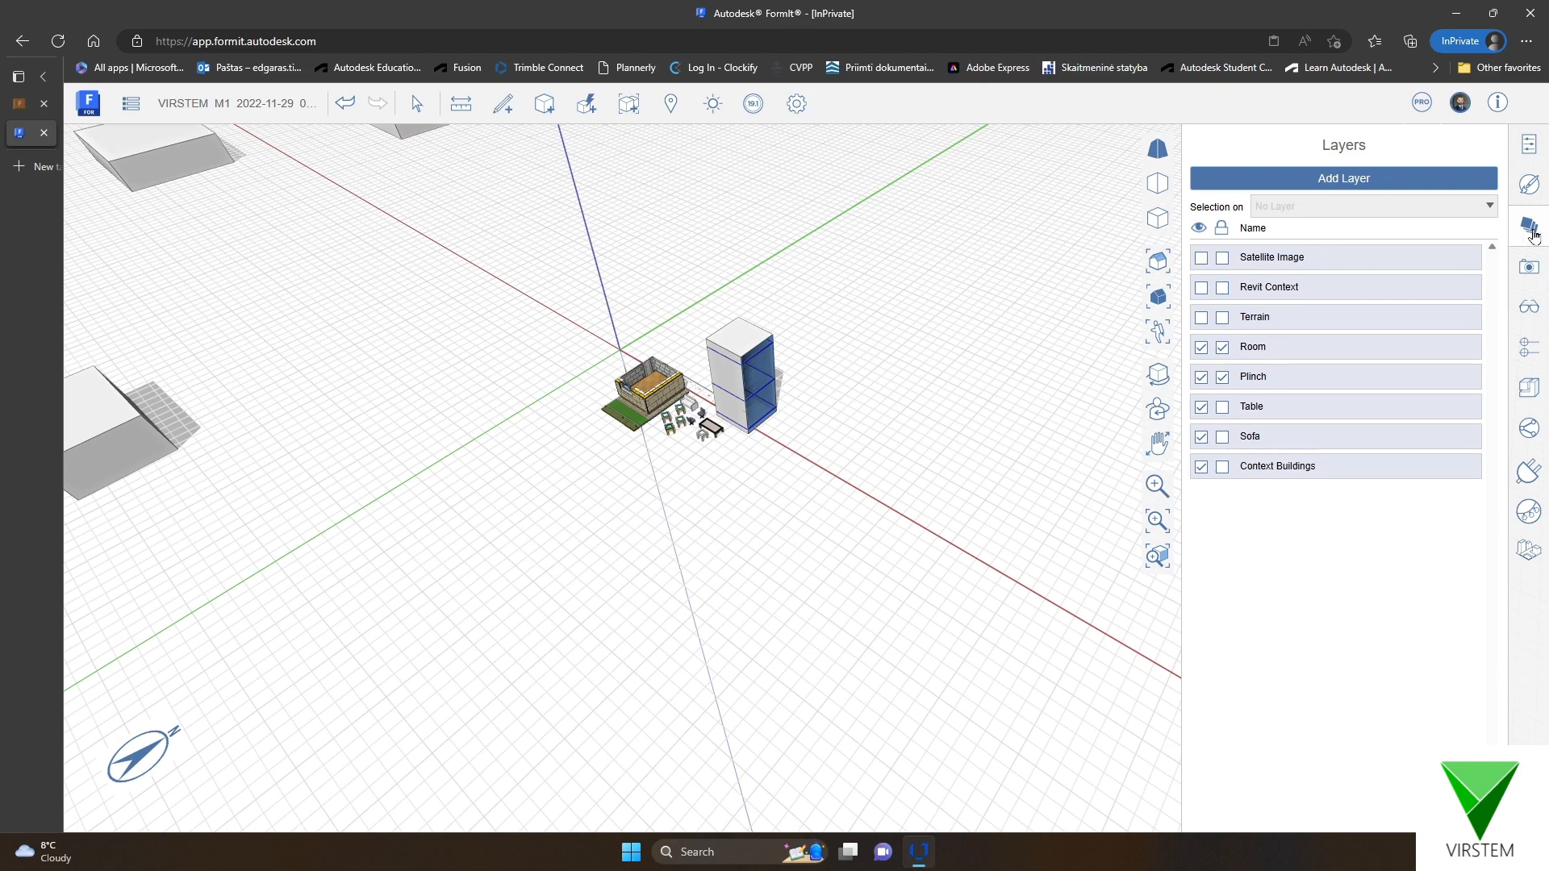
left_click(1202, 323)
scroll(903, 363, "down", 8)
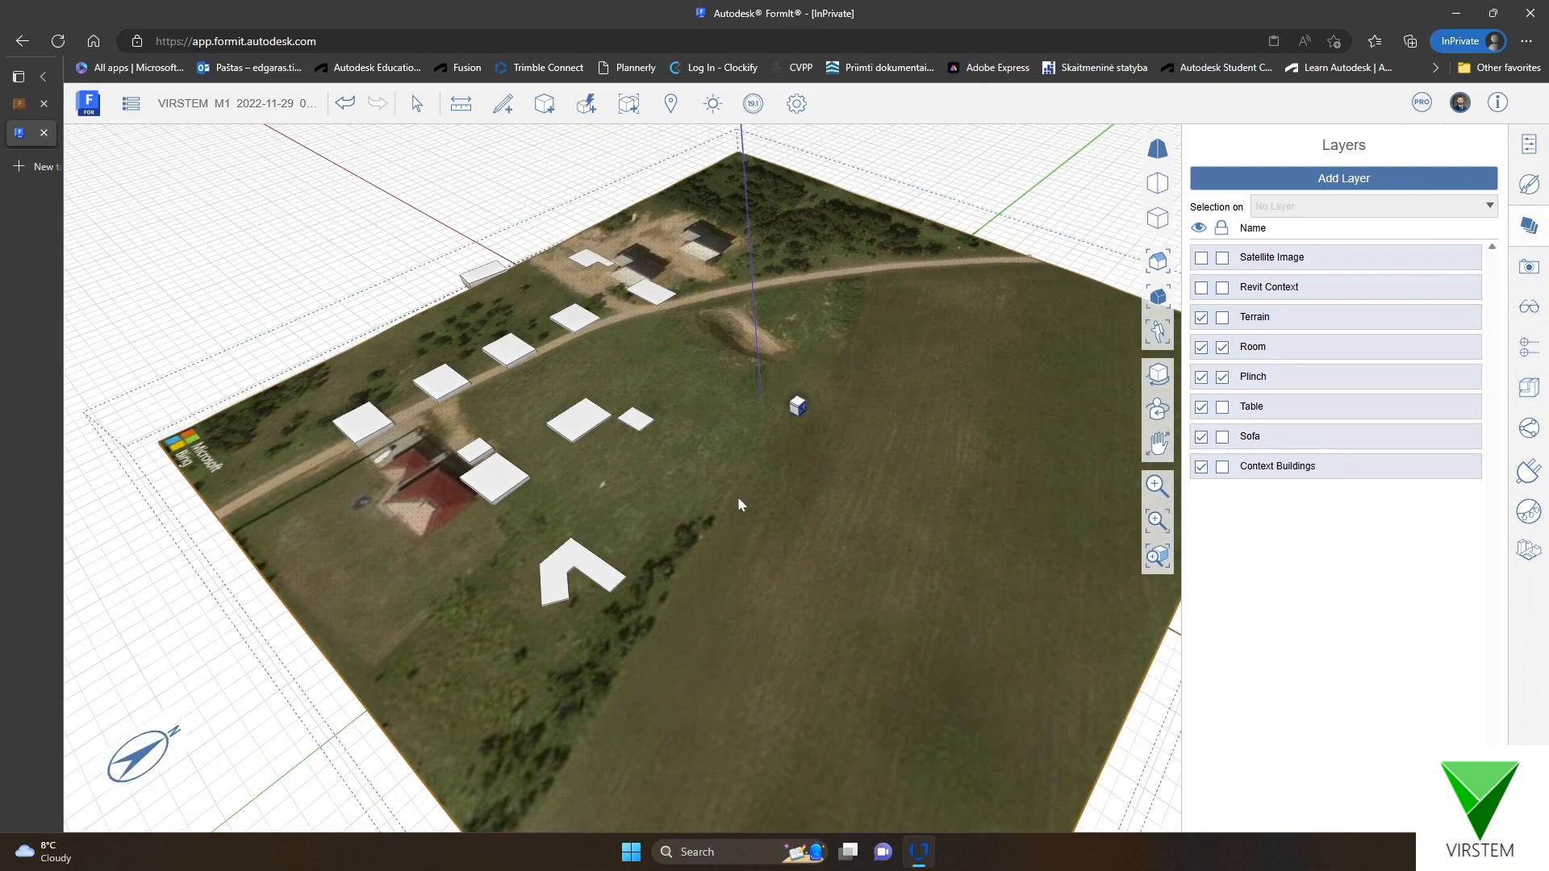
right_click_drag(737, 497, 788, 429)
left_click(1202, 317)
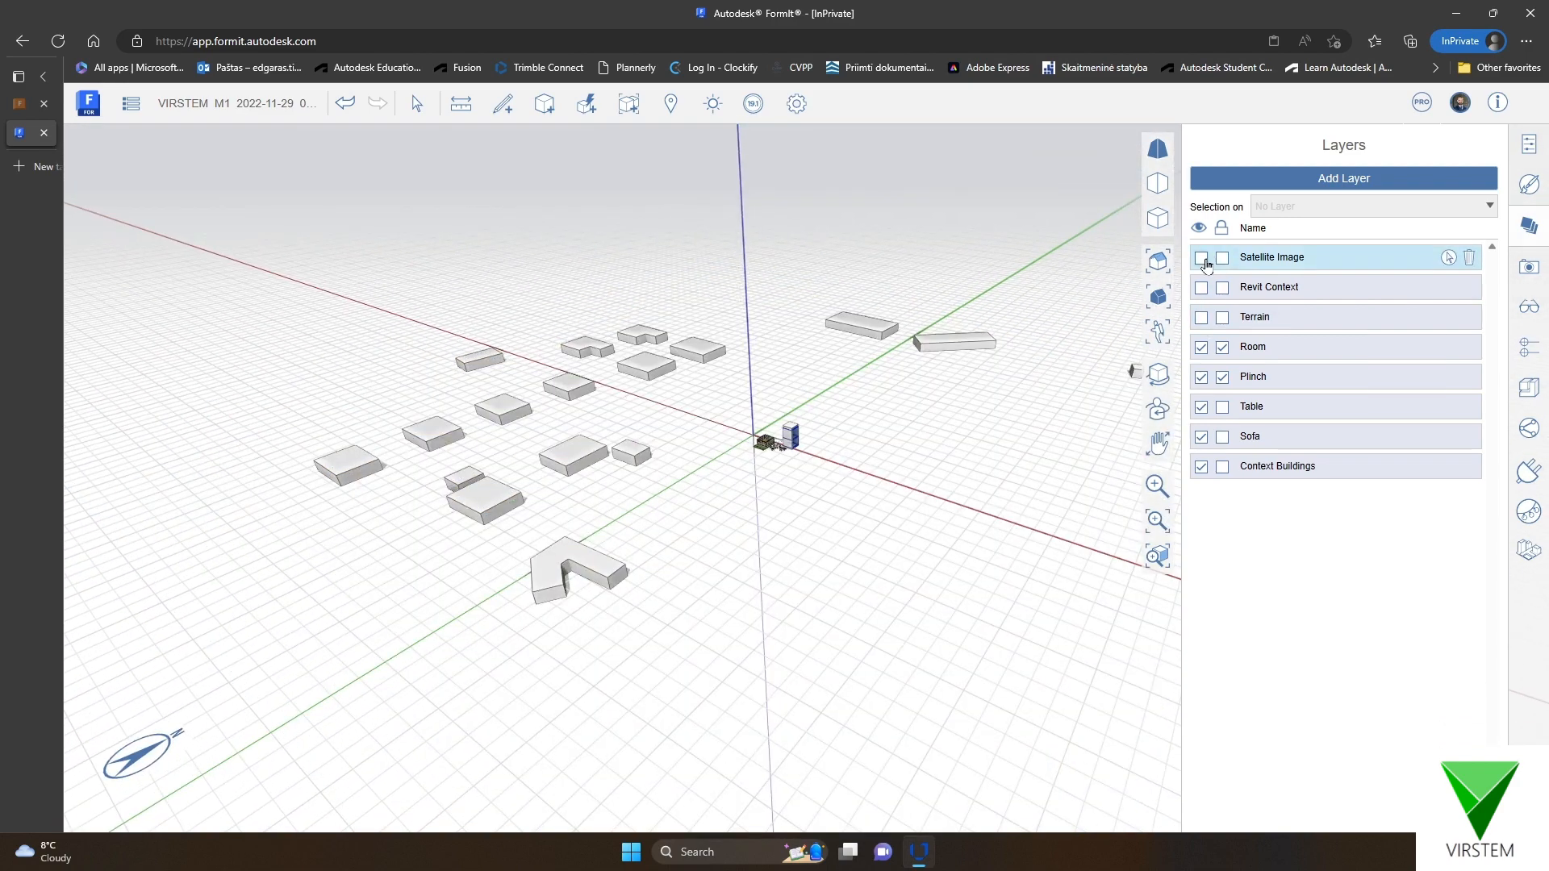
Show the Satellite Image layer to check the context buildings against the aerial photo, and hide it again
left_click(1202, 258)
right_click_drag(850, 483, 869, 543)
scroll(423, 570, "up", 1)
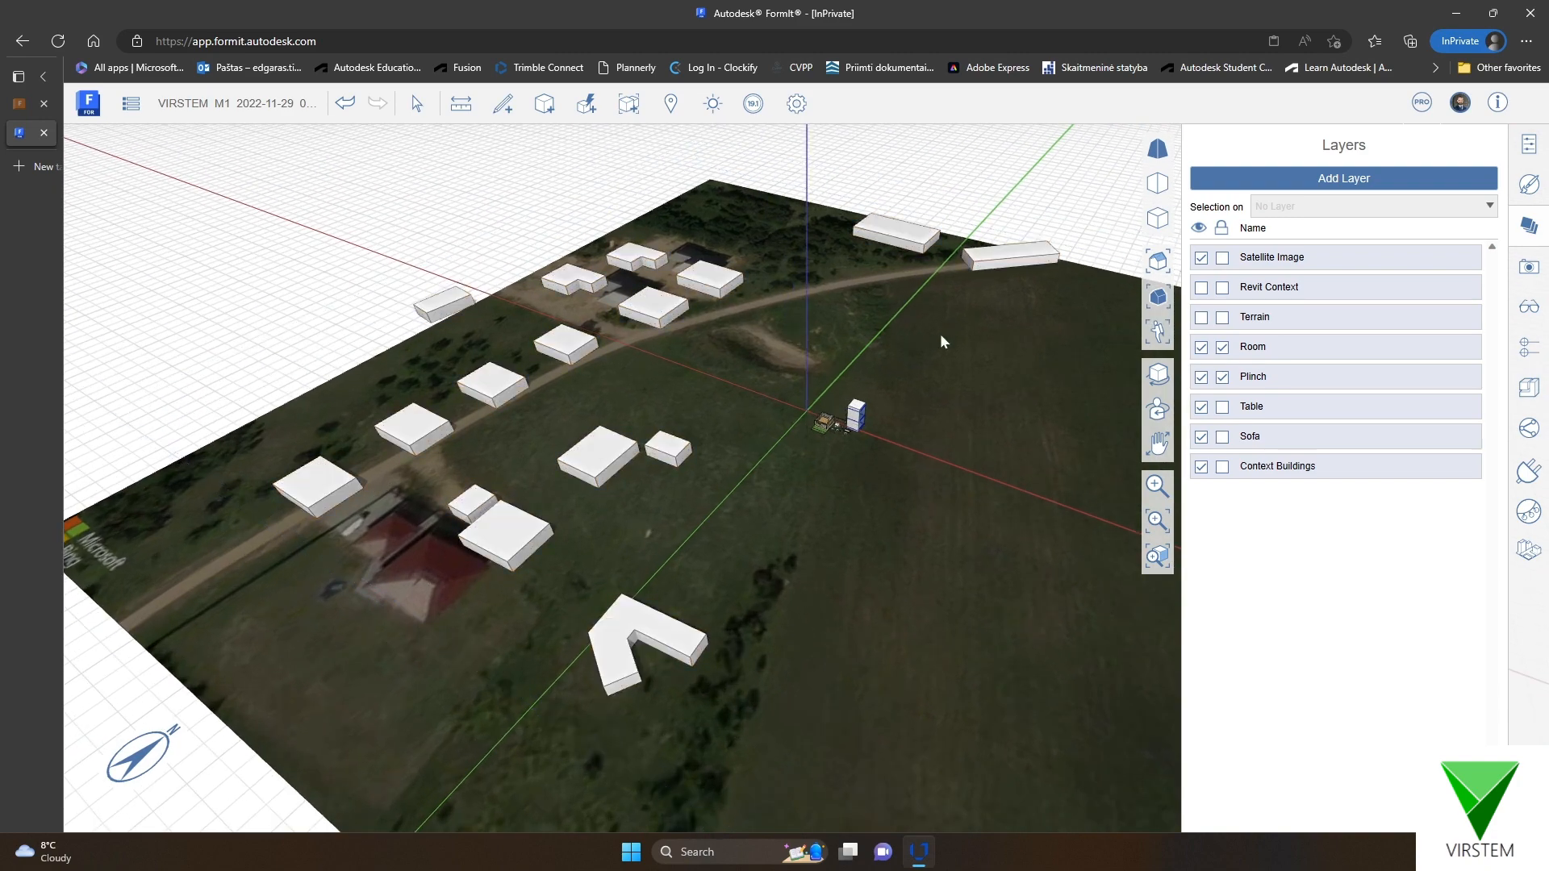
middle_click_drag(941, 333, 827, 490)
scroll(671, 425, "up", 2)
right_click_drag(672, 425, 723, 353)
scroll(723, 354, "down", 3)
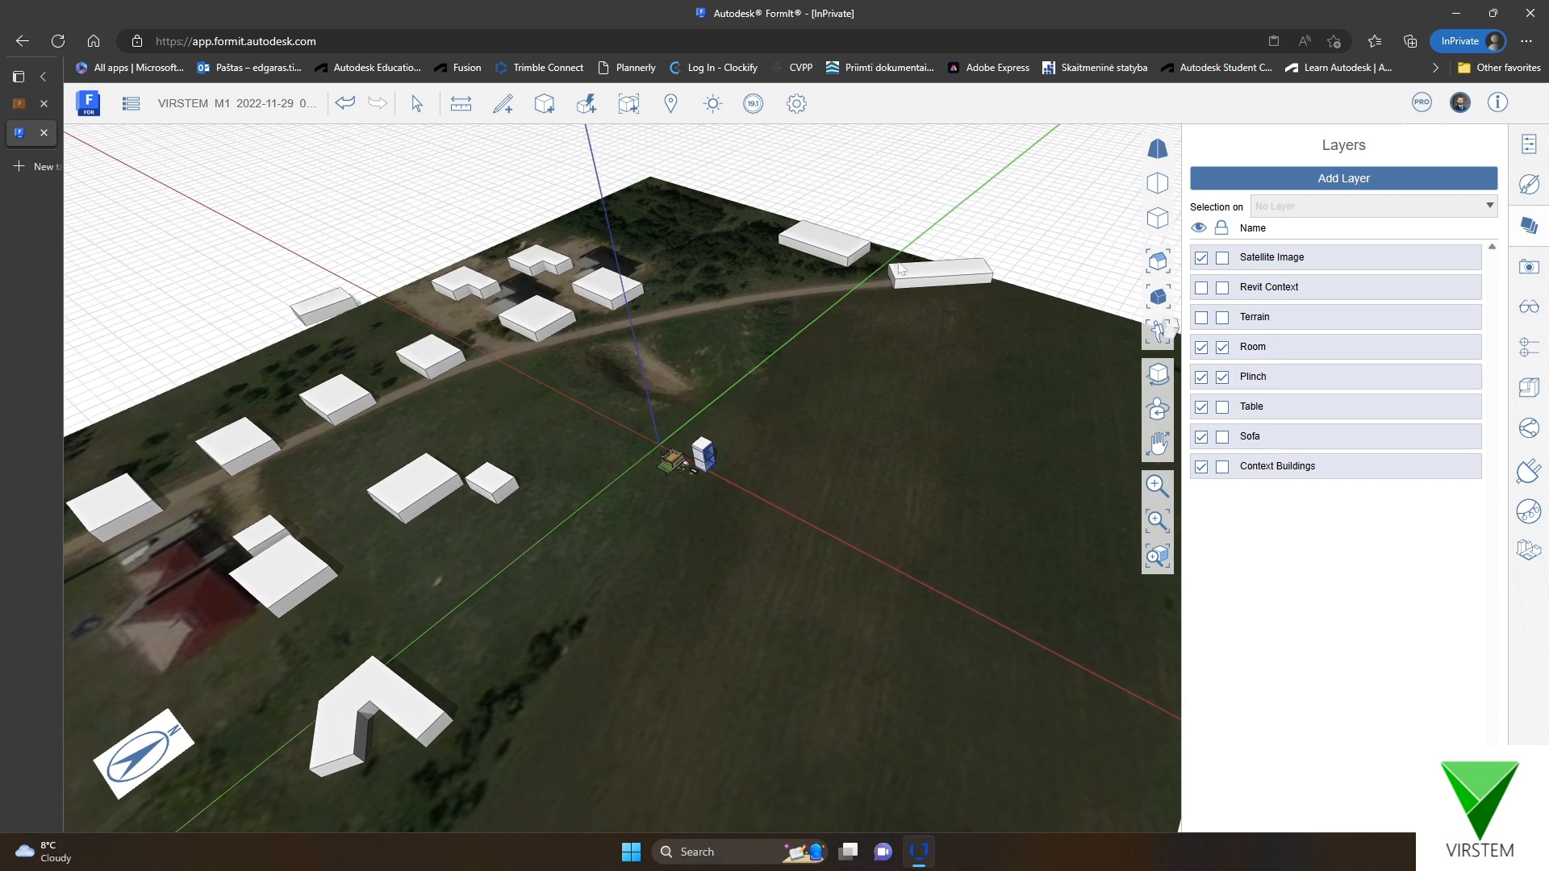
middle_click_drag(499, 515, 734, 439)
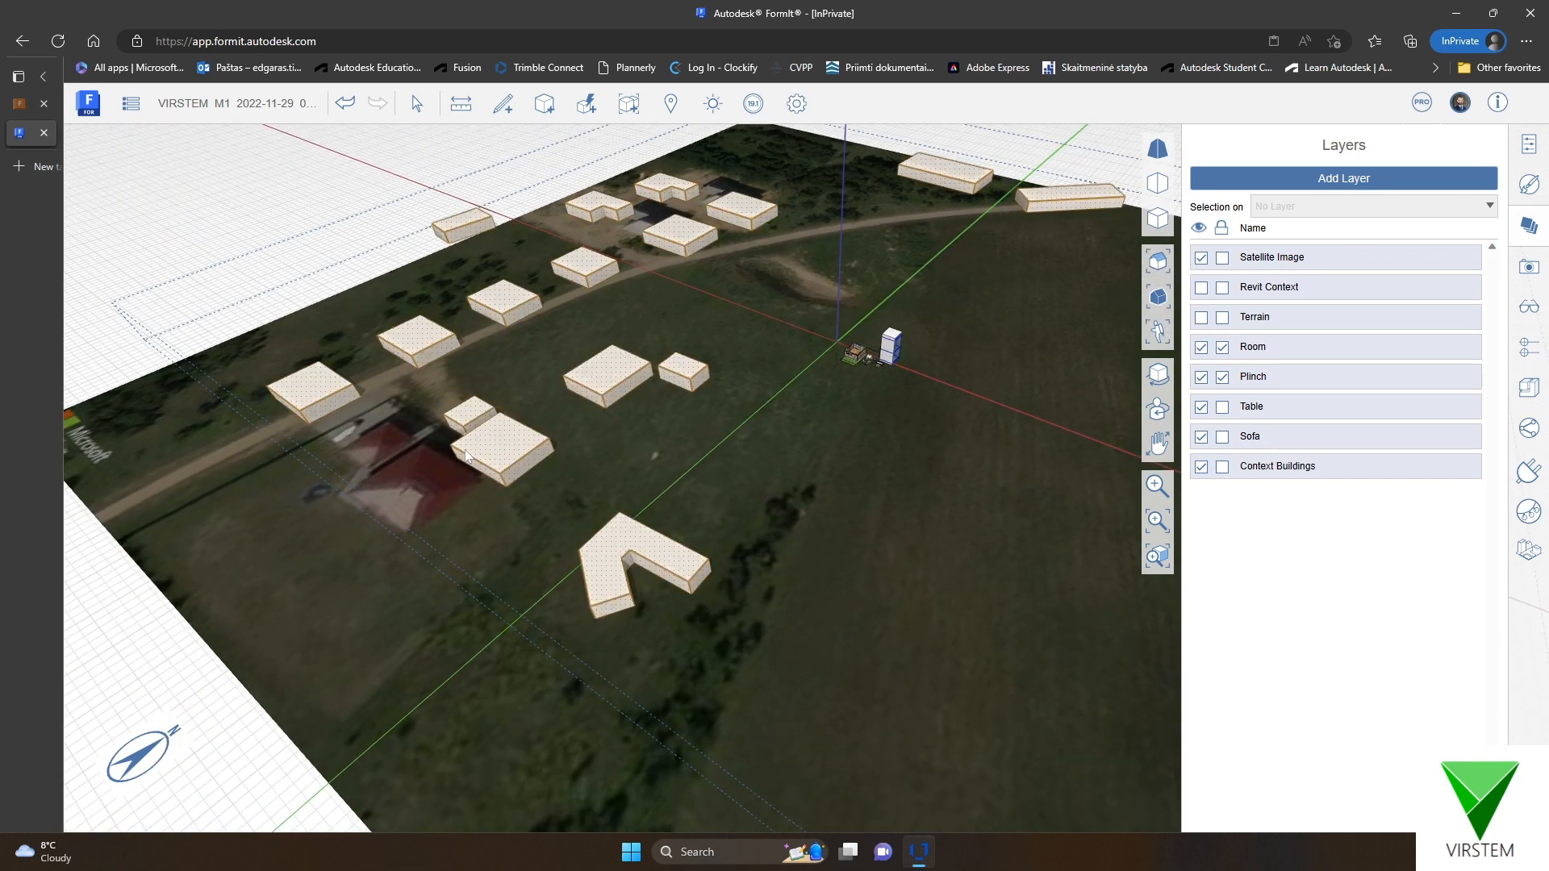
middle_click_drag(959, 317, 765, 384)
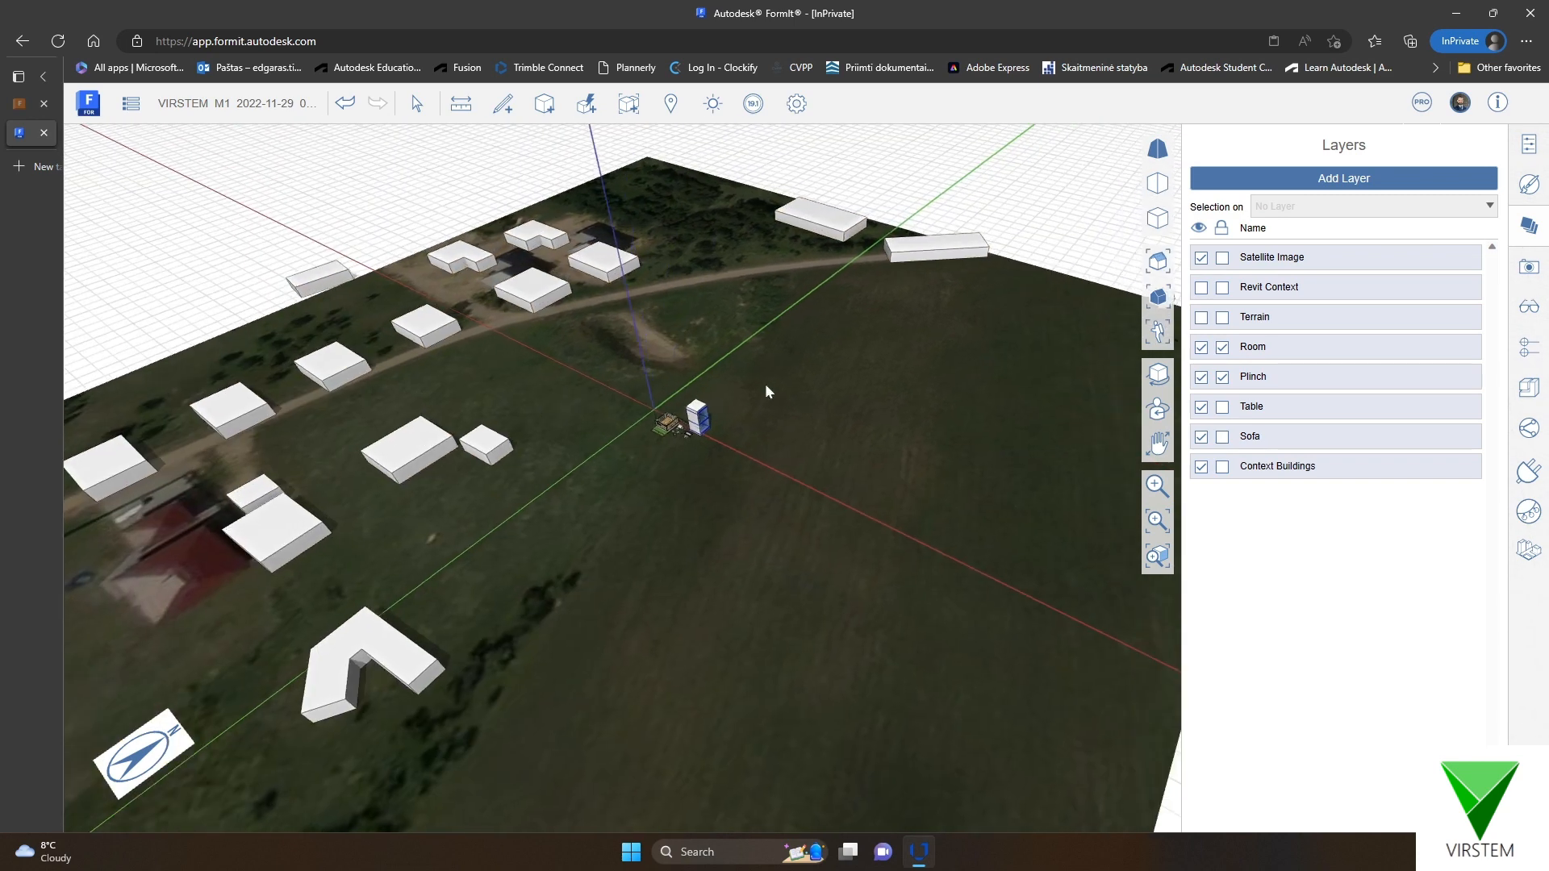
scroll(765, 384, "up", 3)
left_click(1201, 259)
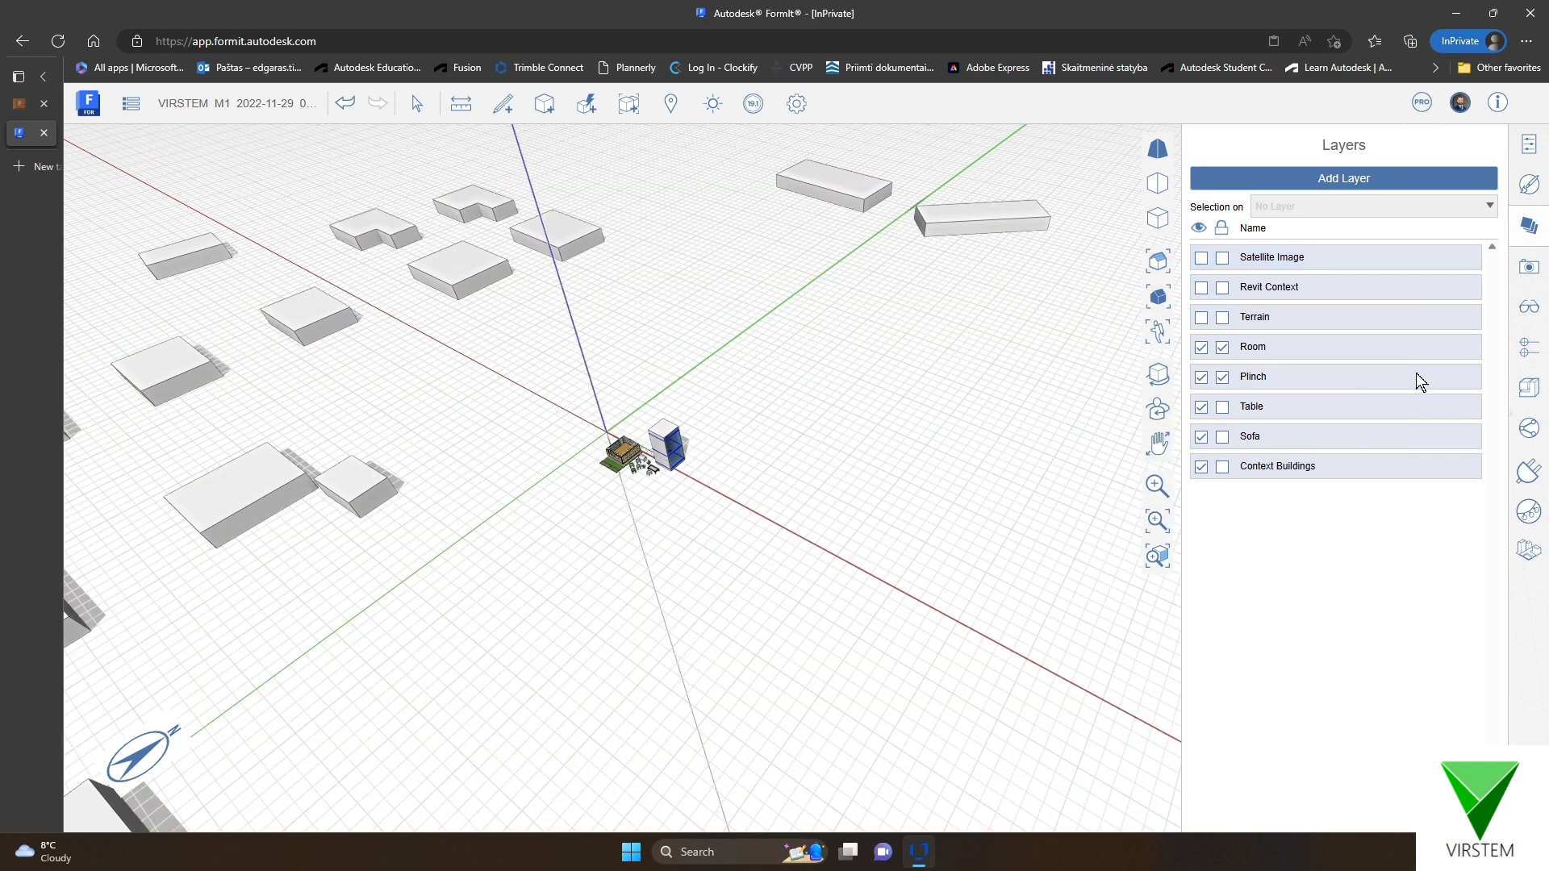
Return to the Plugin Manager and browse the Recommended plugins
scroll(679, 526, "up", 8)
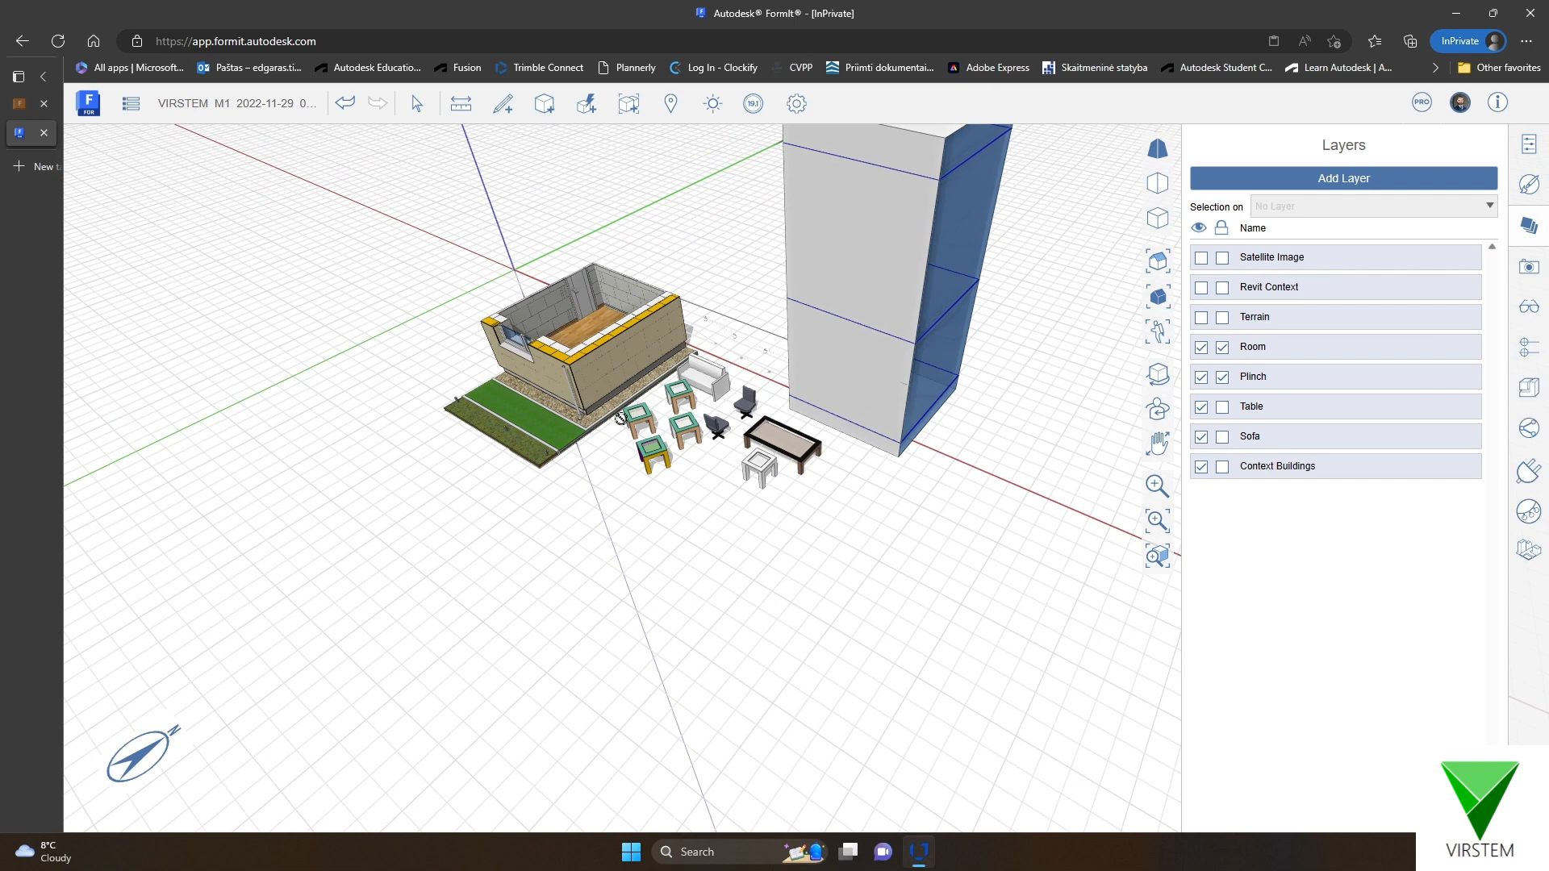
left_click(1529, 471)
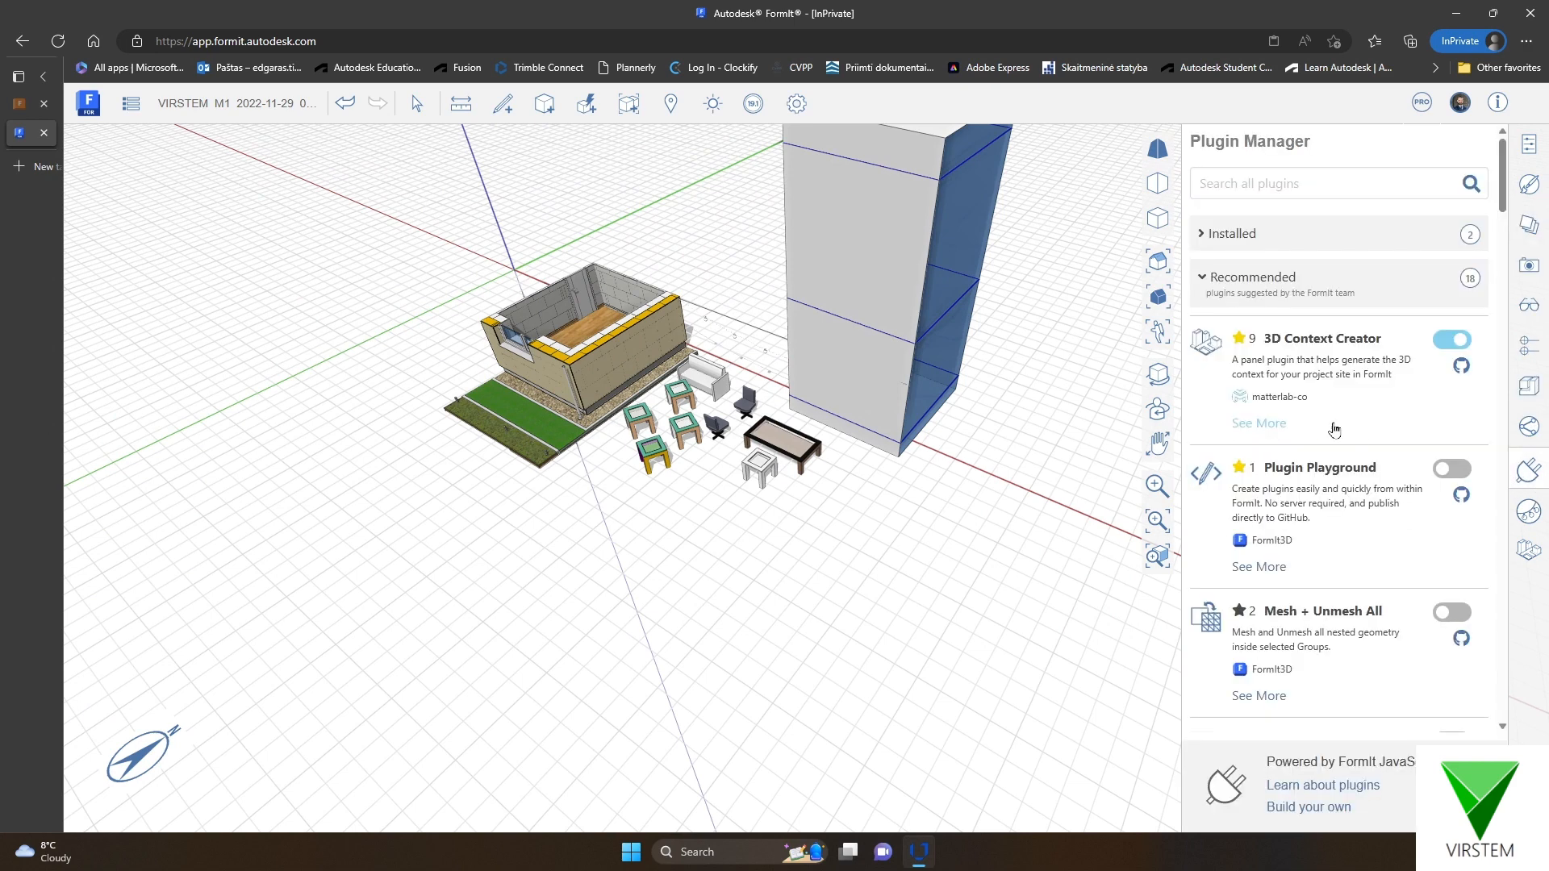
scroll(1316, 445, "down", 4)
scroll(1307, 428, "up", 4)
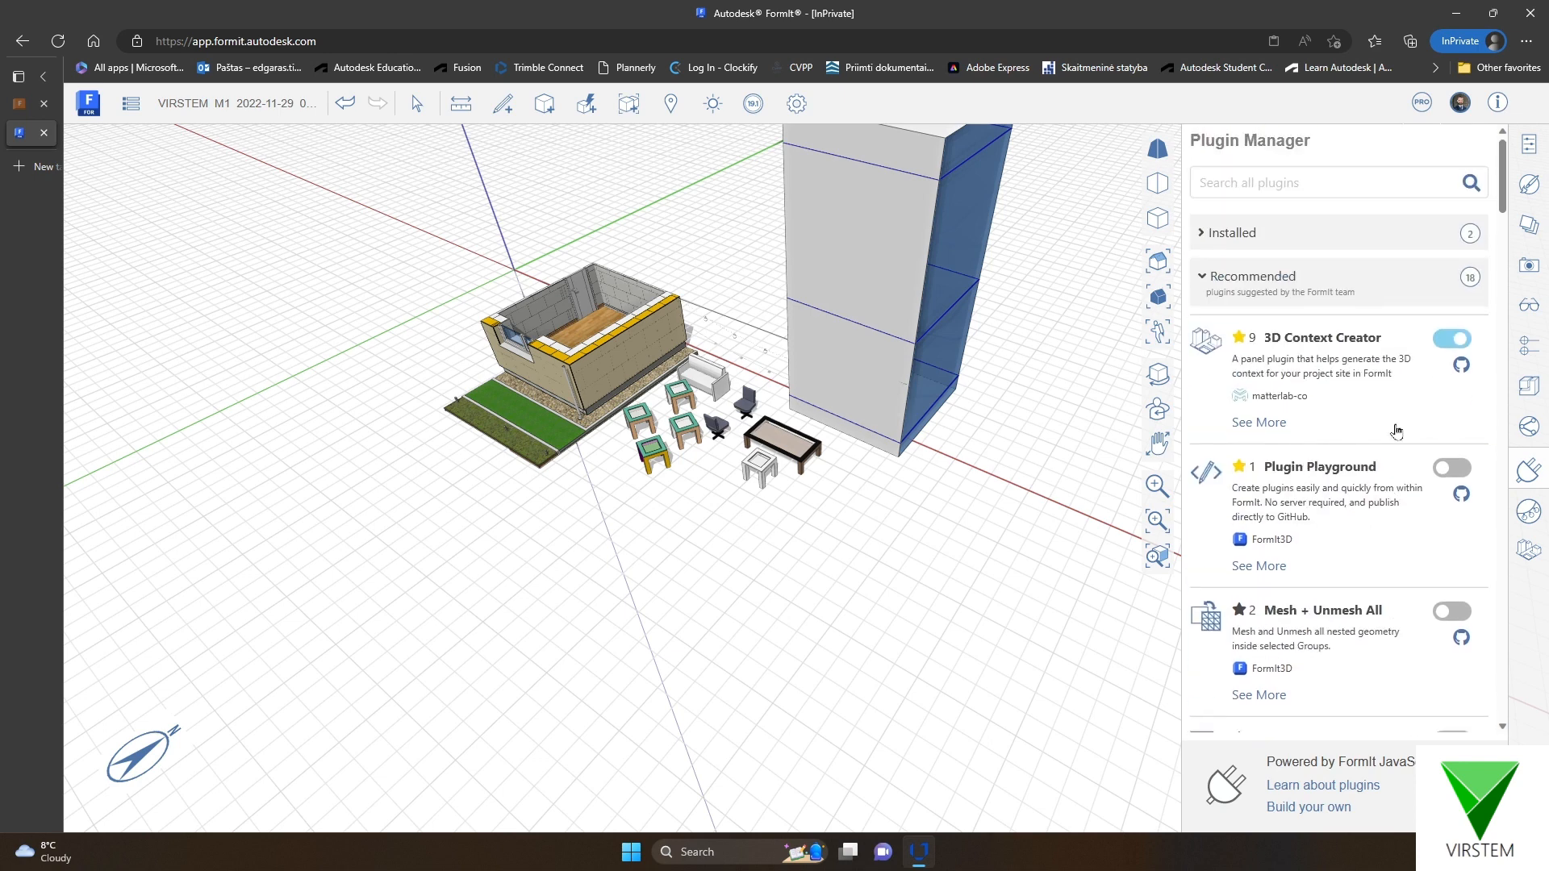
scroll(1356, 428, "down", 4)
scroll(1330, 418, "down", 3)
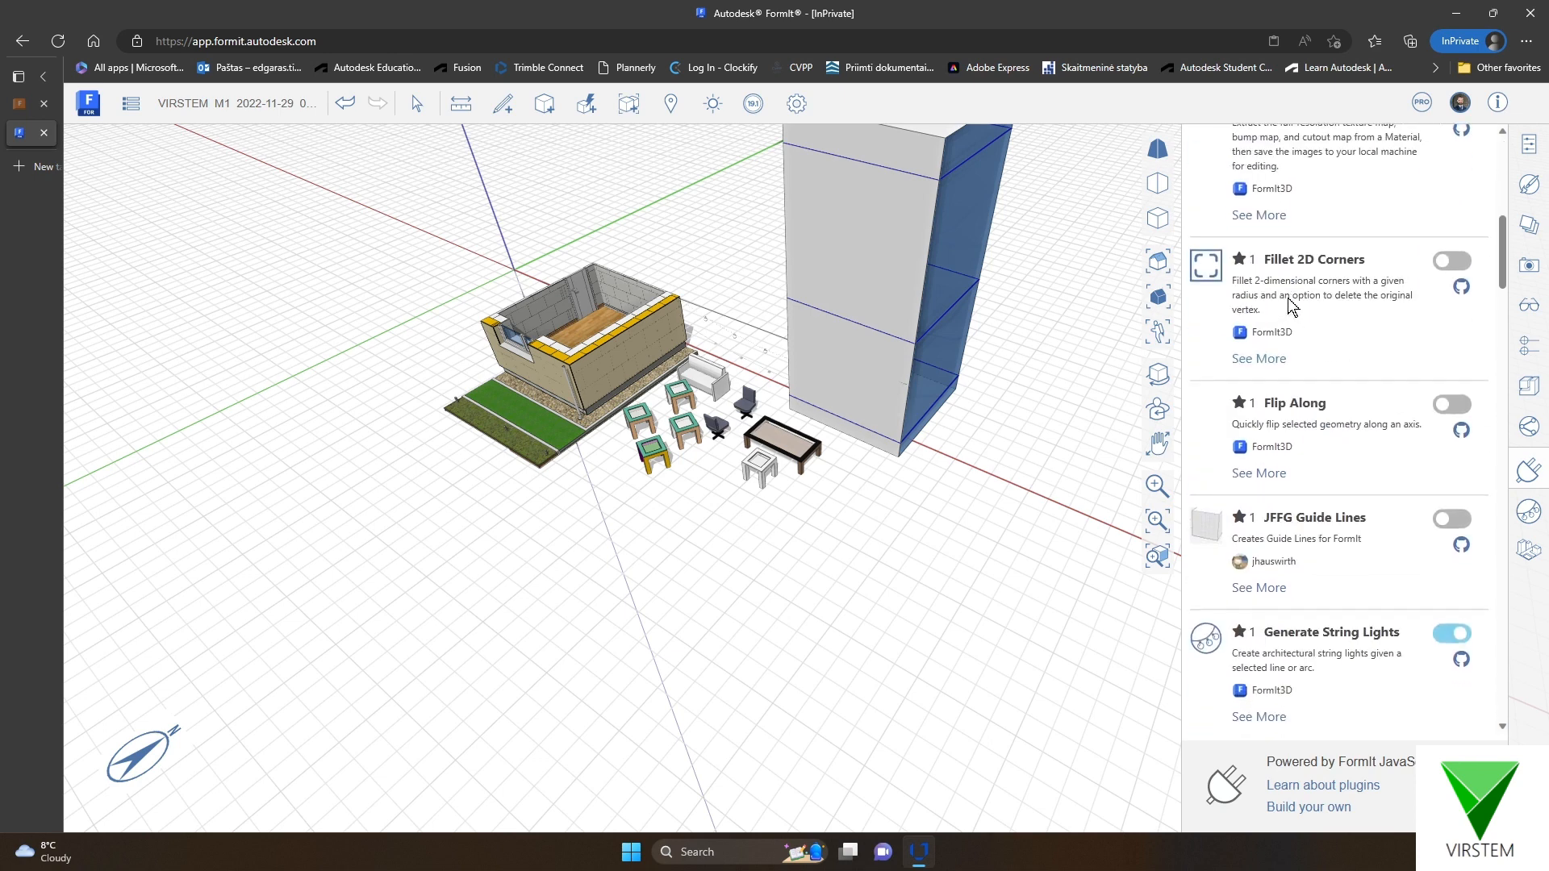